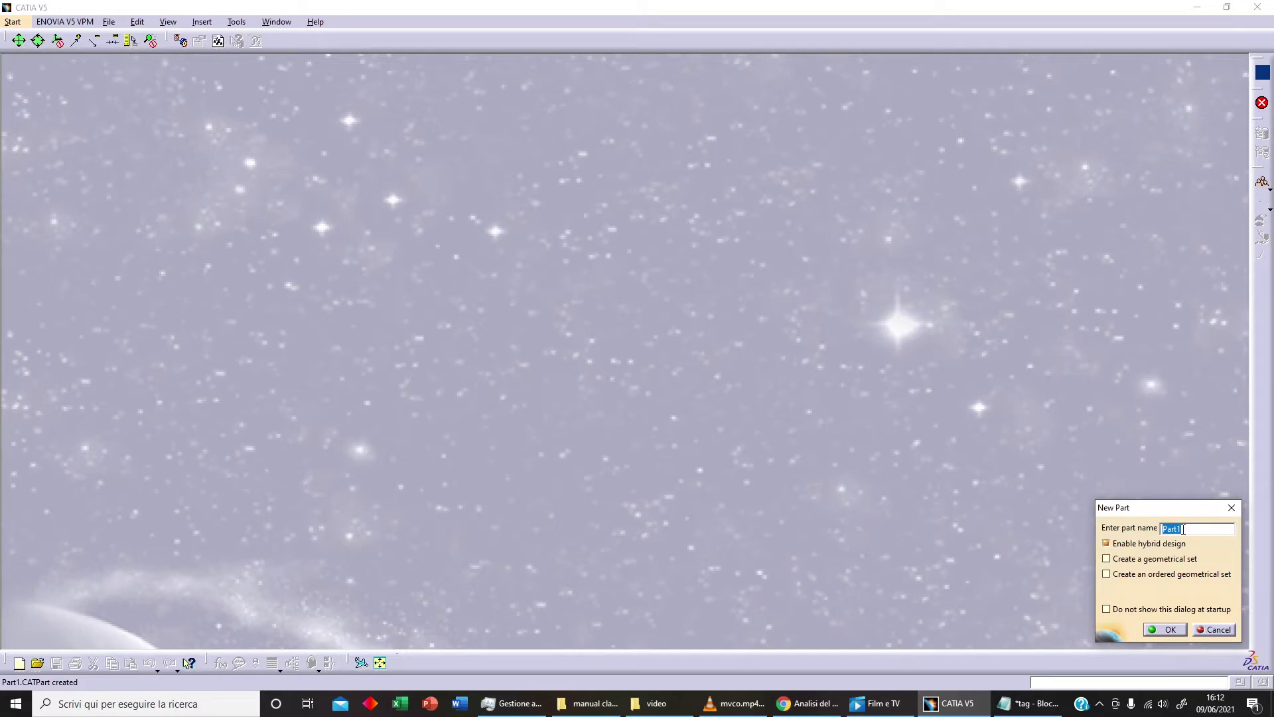
Create a new part named Clamp_hinge and start a sketch on its xy plane.
{"action": "type", "text": "Clamp_hinge"}
{"action": "left_click", "coordinate": [1168, 630]}
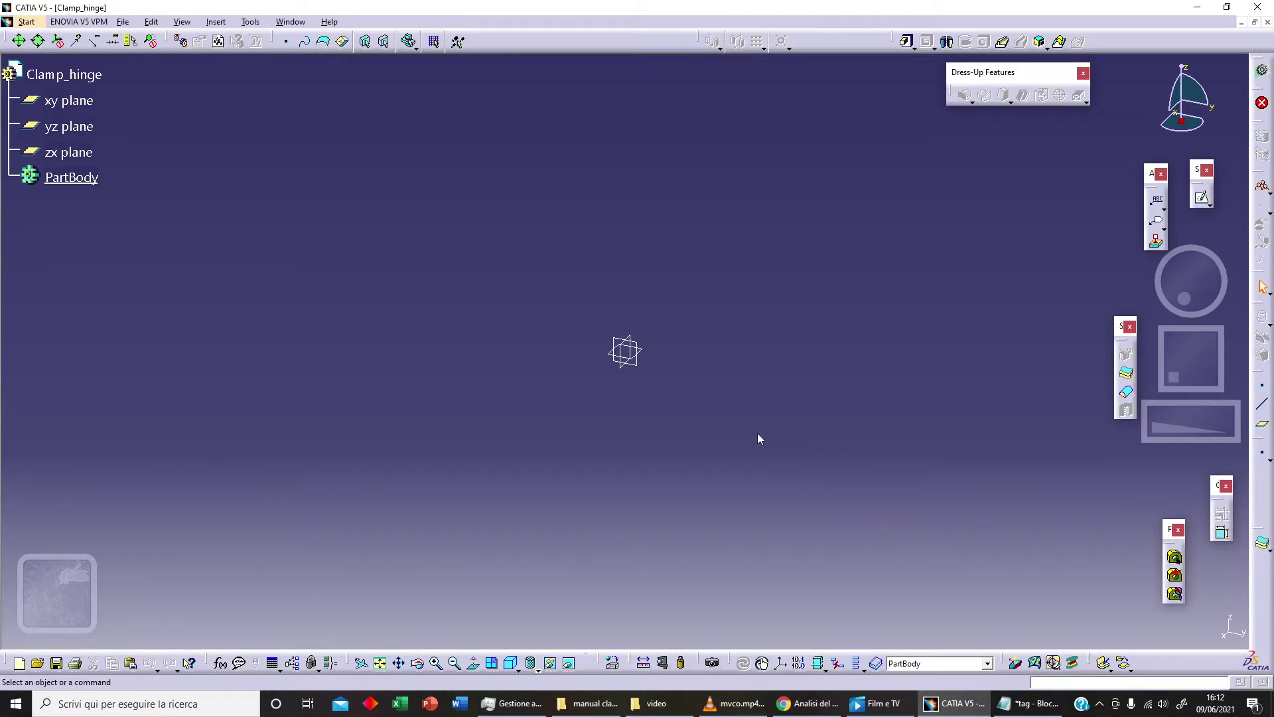
{"action": "left_click", "coordinate": [638, 351]}
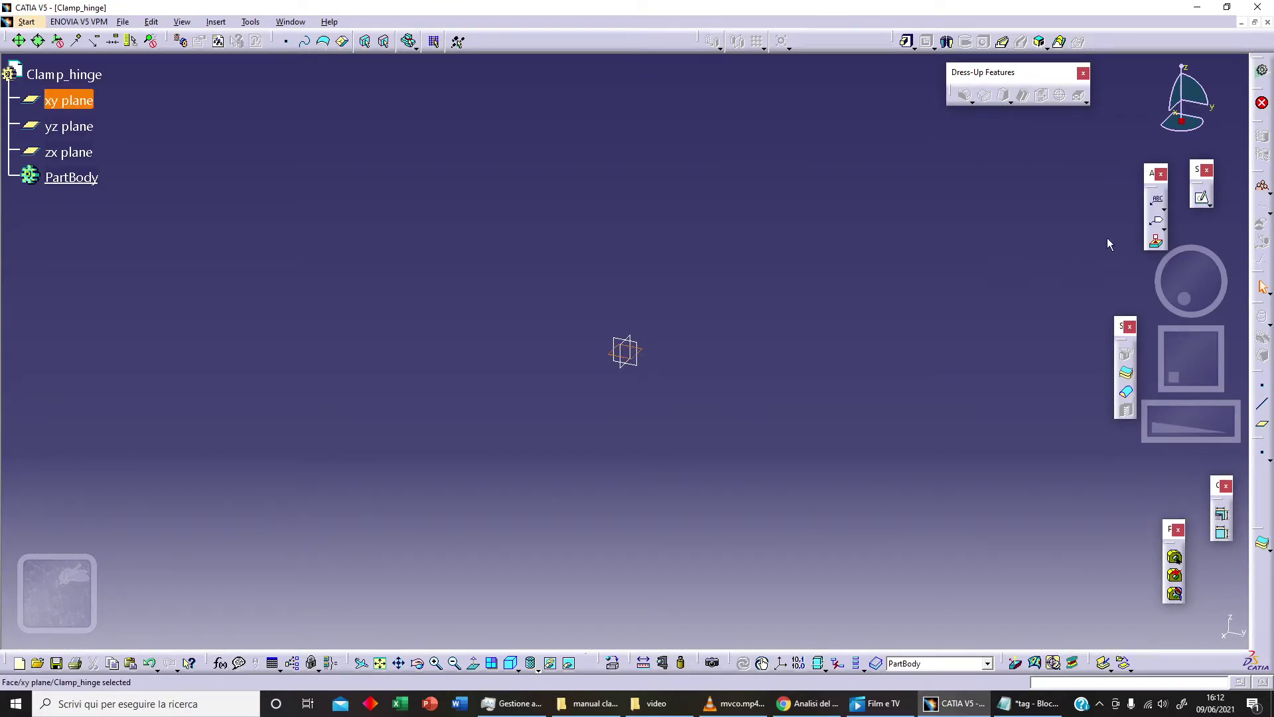
{"action": "left_click", "coordinate": [1202, 197]}
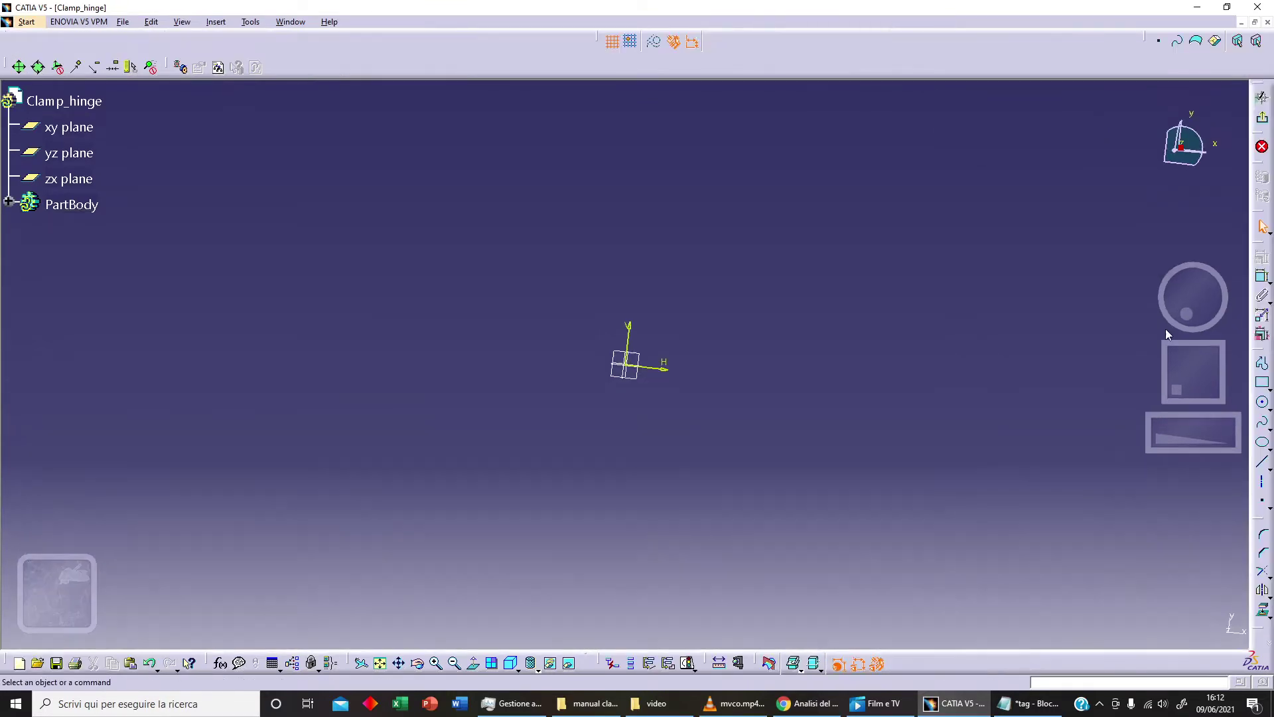
Draw a circle about 109 mm in diameter centred on the sketch origin.
{"action": "left_click", "coordinate": [1262, 402]}
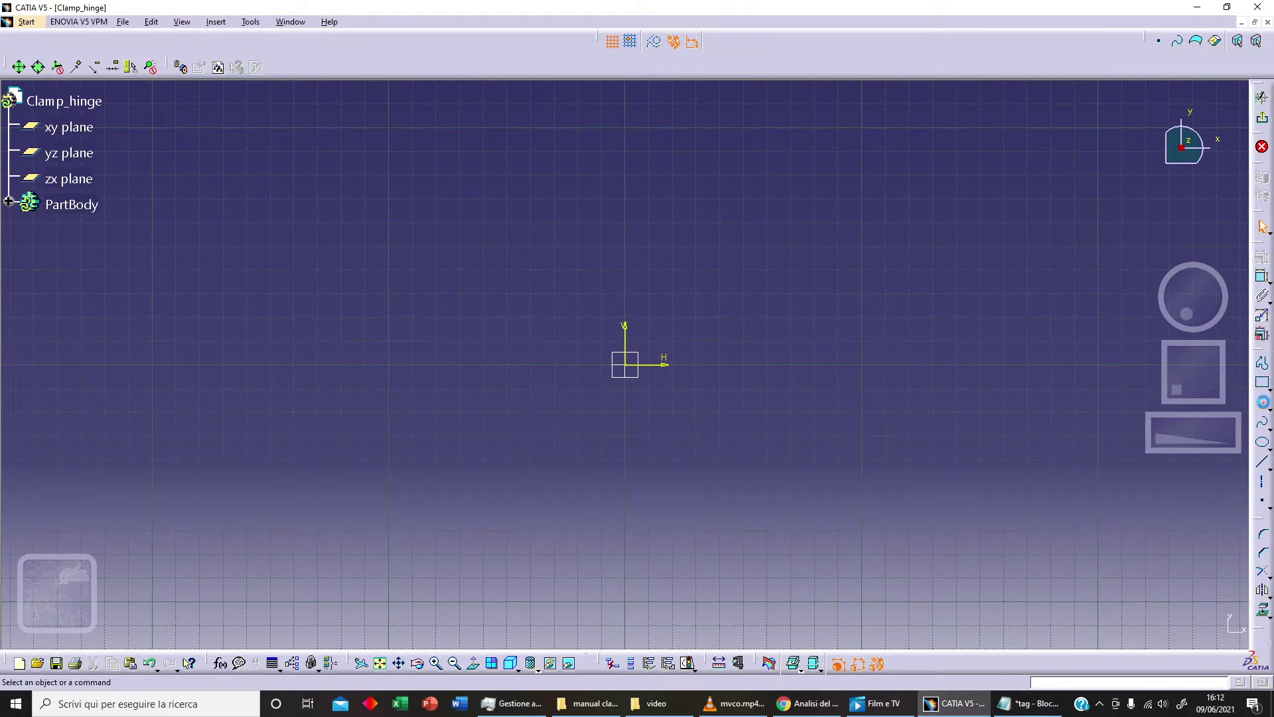
{"action": "left_click", "coordinate": [626, 364]}
{"action": "left_click", "coordinate": [699, 257]}
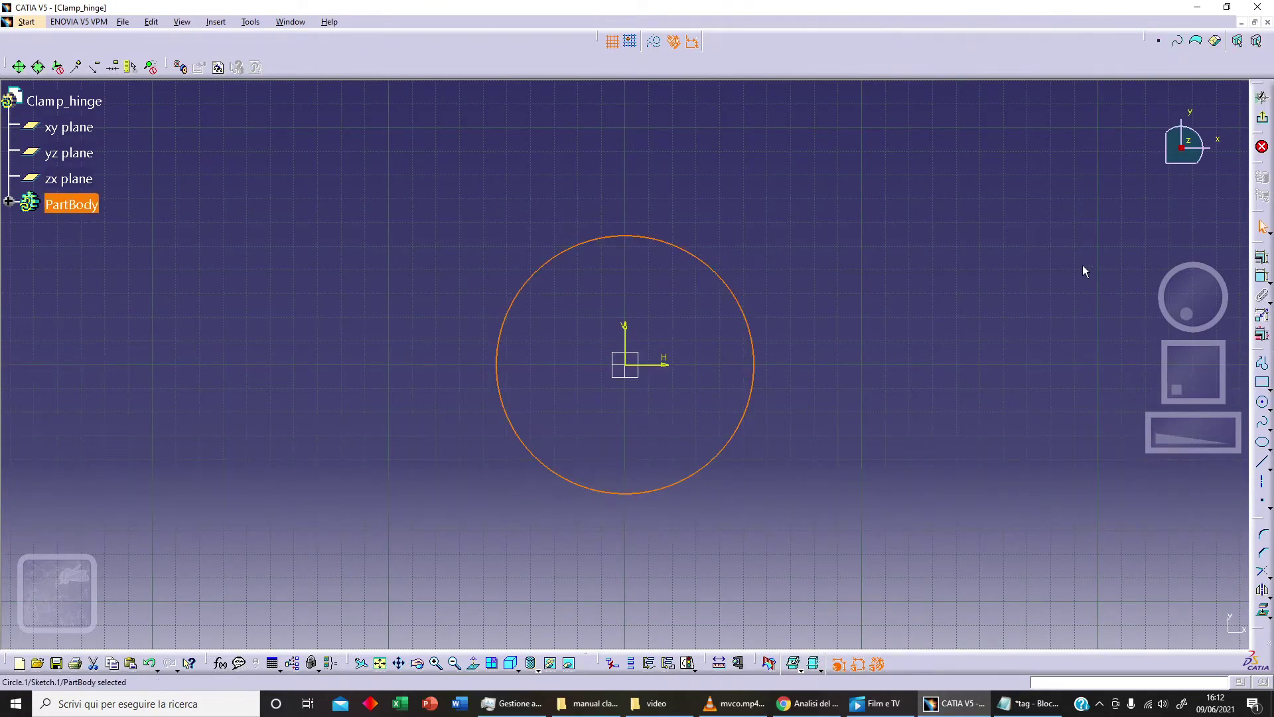
Dimension the circle's diameter, set it to 18 mm and leave the sketch.
{"action": "left_click", "coordinate": [1262, 277]}
{"action": "left_click", "coordinate": [753, 342]}
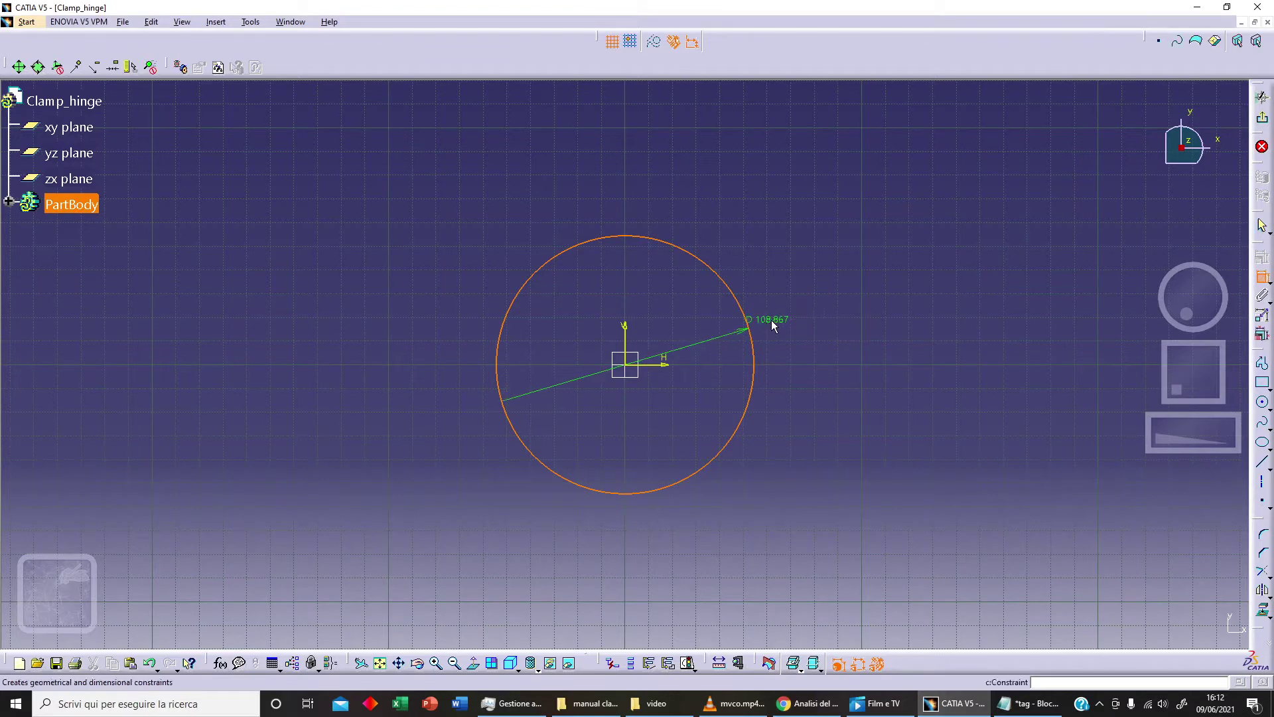
{"action": "left_click", "coordinate": [785, 316]}
{"action": "double_click", "coordinate": [787, 315]}
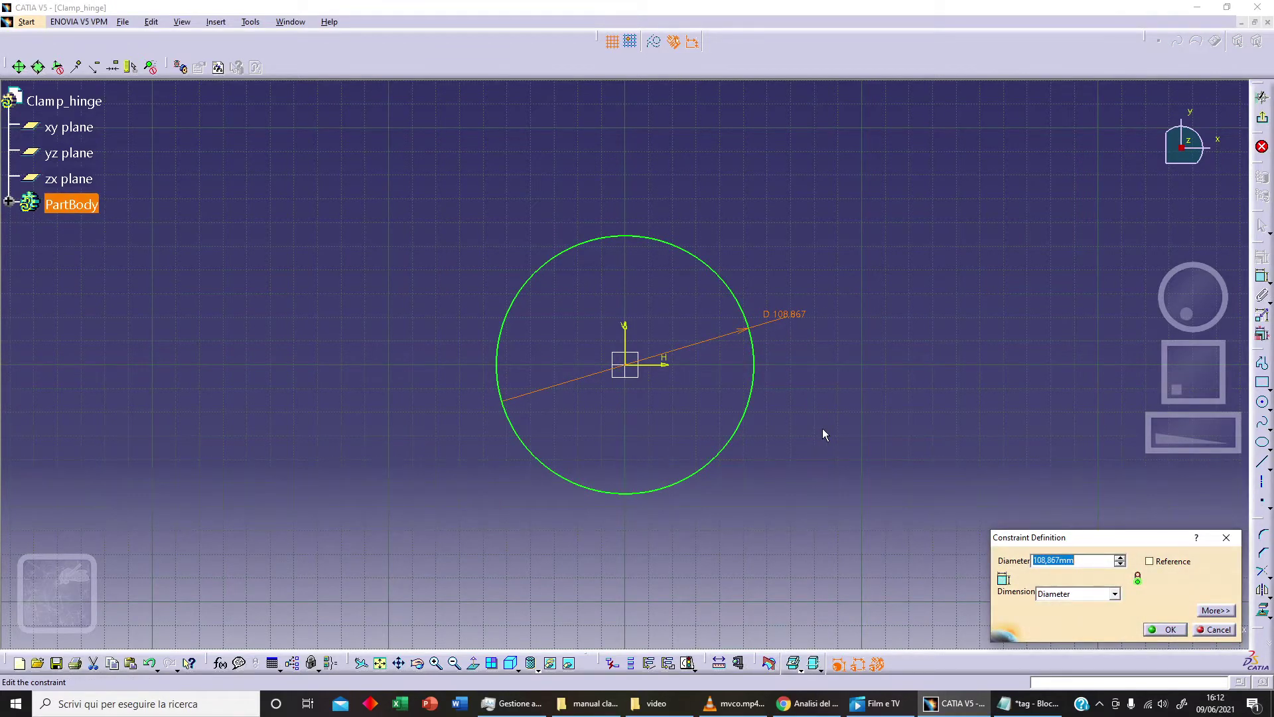
{"action": "type", "text": "18"}
{"action": "left_click", "coordinate": [1166, 629]}
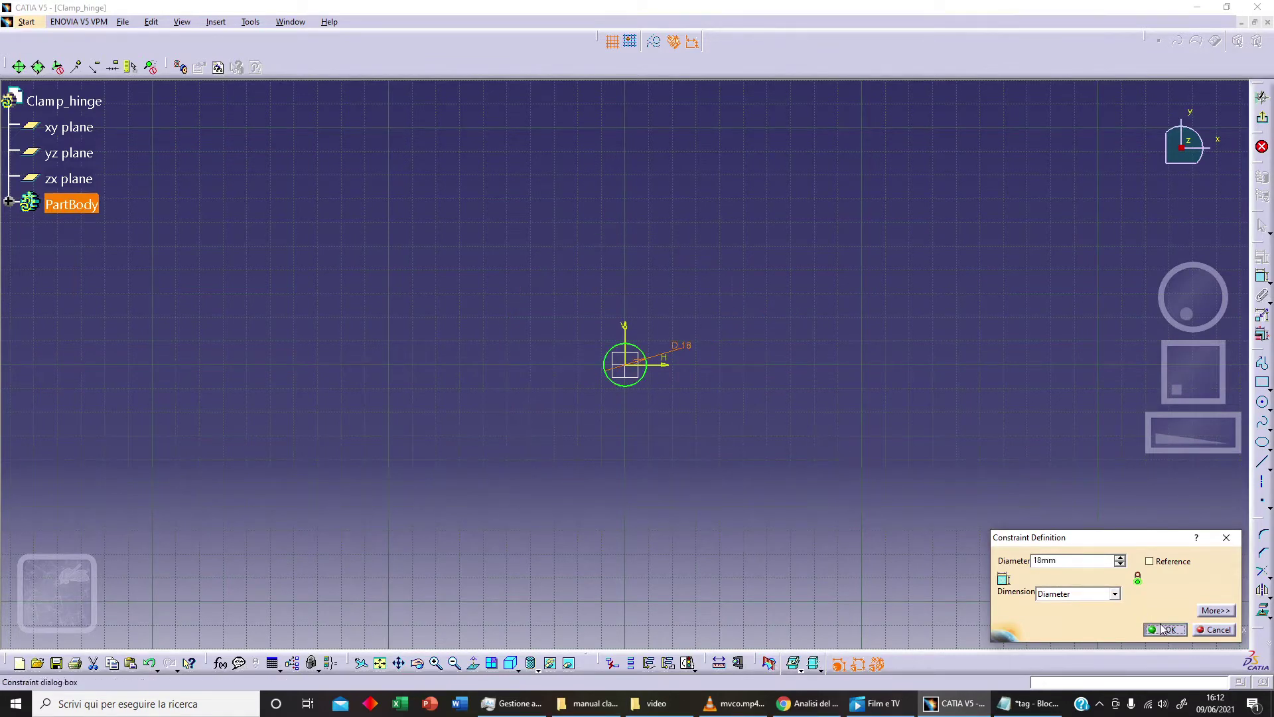
{"action": "left_click", "coordinate": [904, 470]}
{"action": "middle_click_drag", "start_coordinate": [904, 470], "coordinate": [880, 296]}
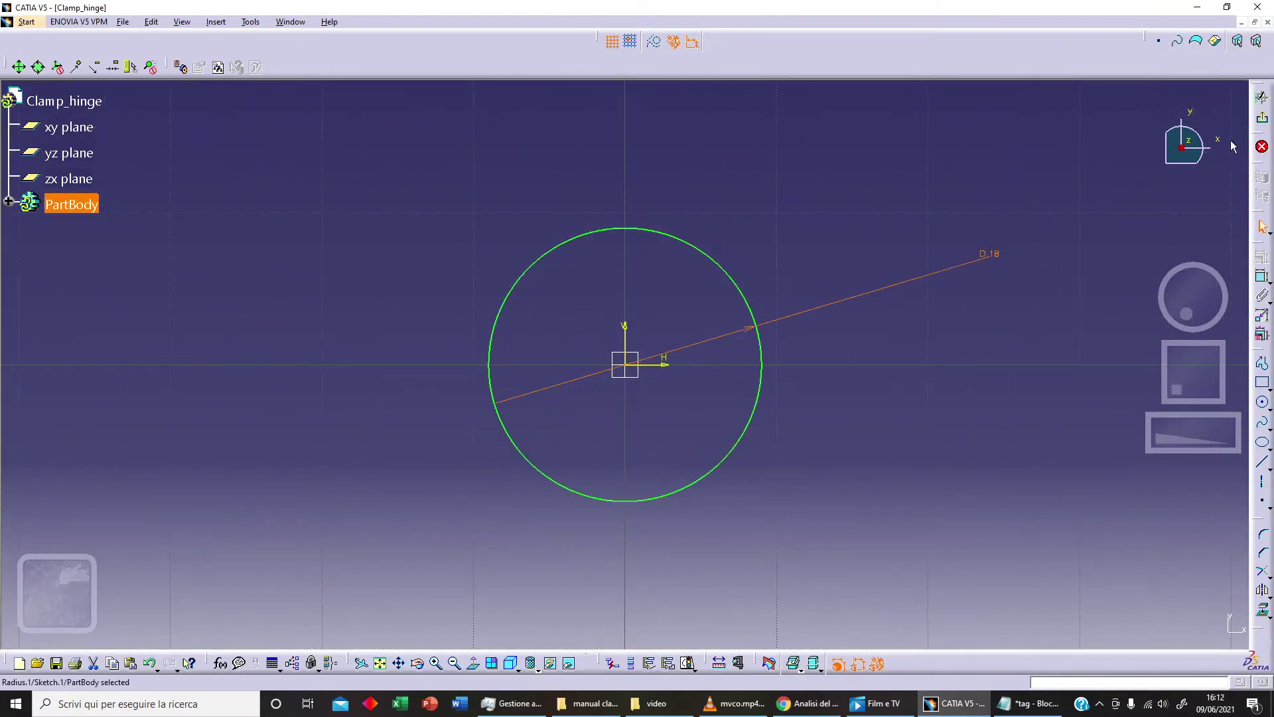
{"action": "left_click_drag", "start_coordinate": [999, 264], "coordinate": [867, 300]}
{"action": "left_click", "coordinate": [1262, 118]}
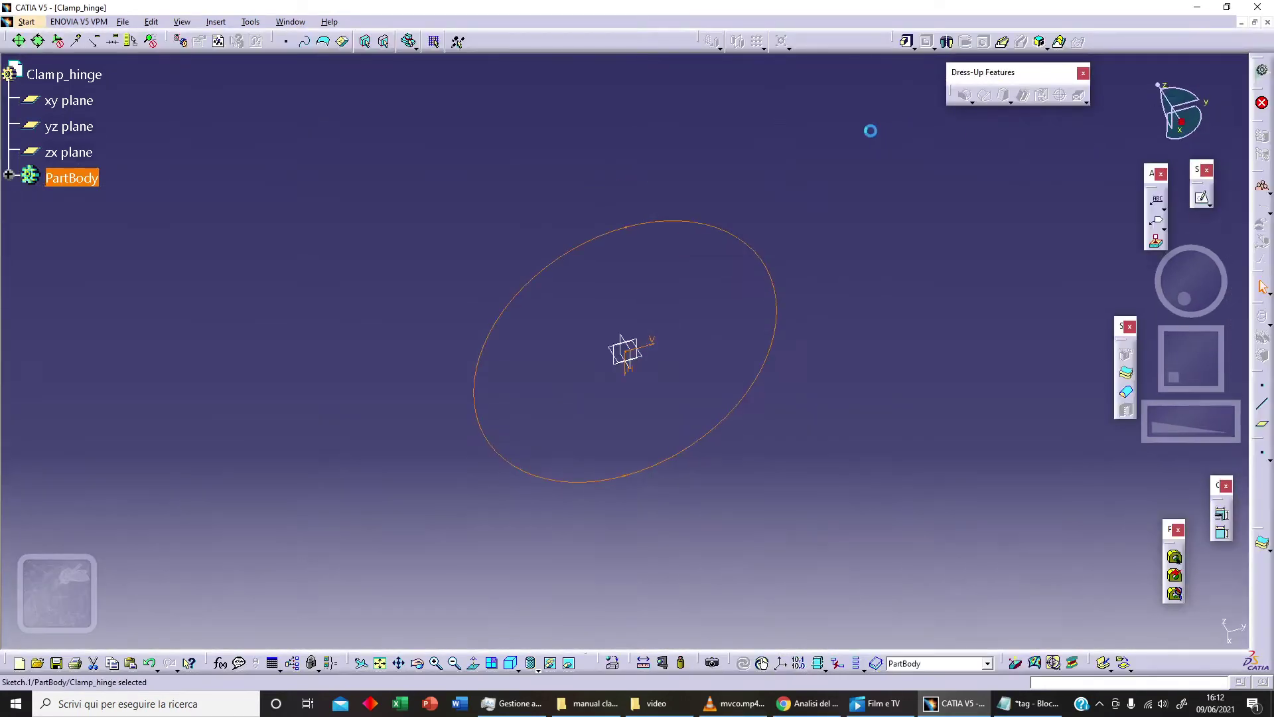
Pad the circle sketch with a length of 15 mm and mirrored extent to form a cylinder.
{"action": "left_click", "coordinate": [906, 42]}
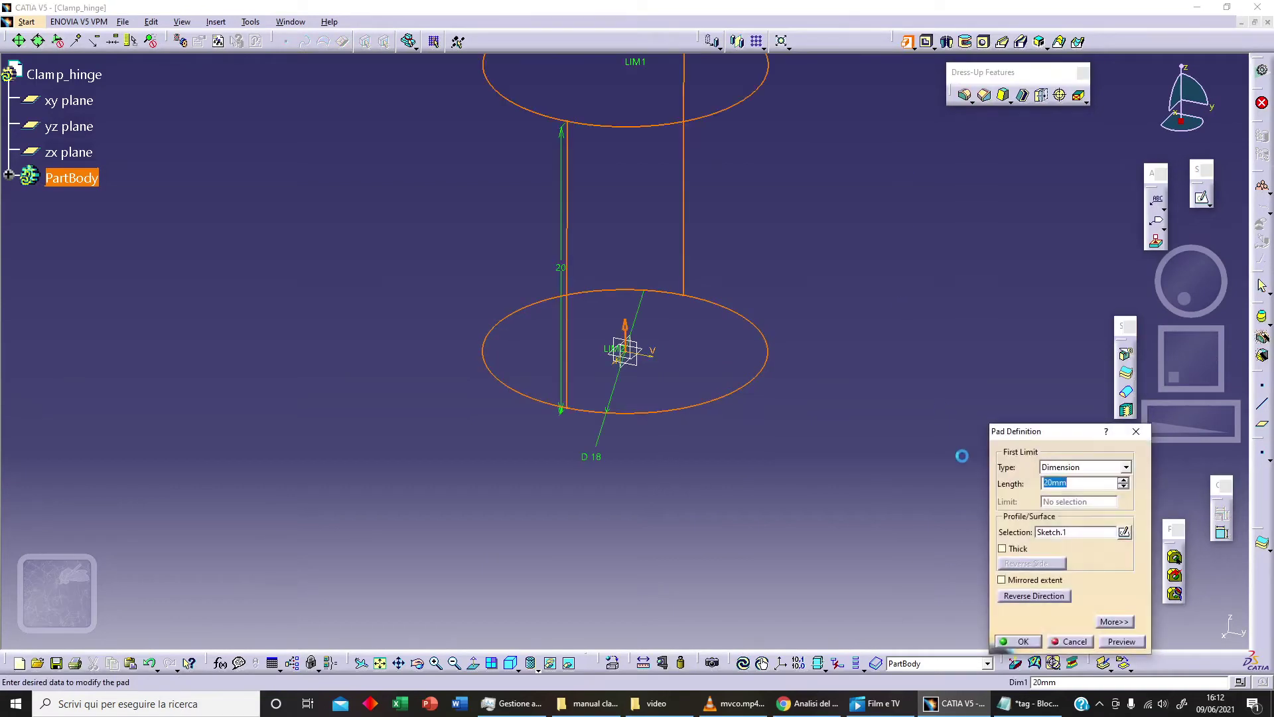
{"action": "left_click", "coordinate": [1034, 581]}
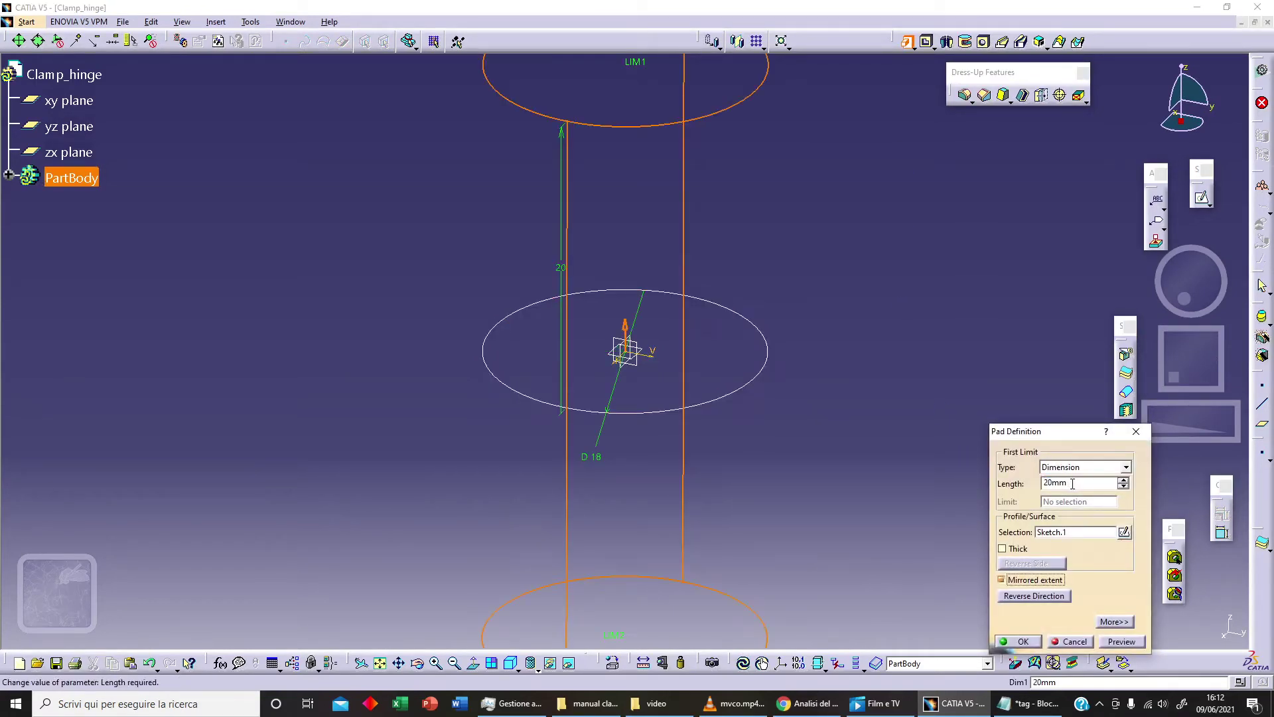
{"action": "left_click_drag", "start_coordinate": [1065, 482], "coordinate": [1003, 487]}
{"action": "type", "text": "15"}
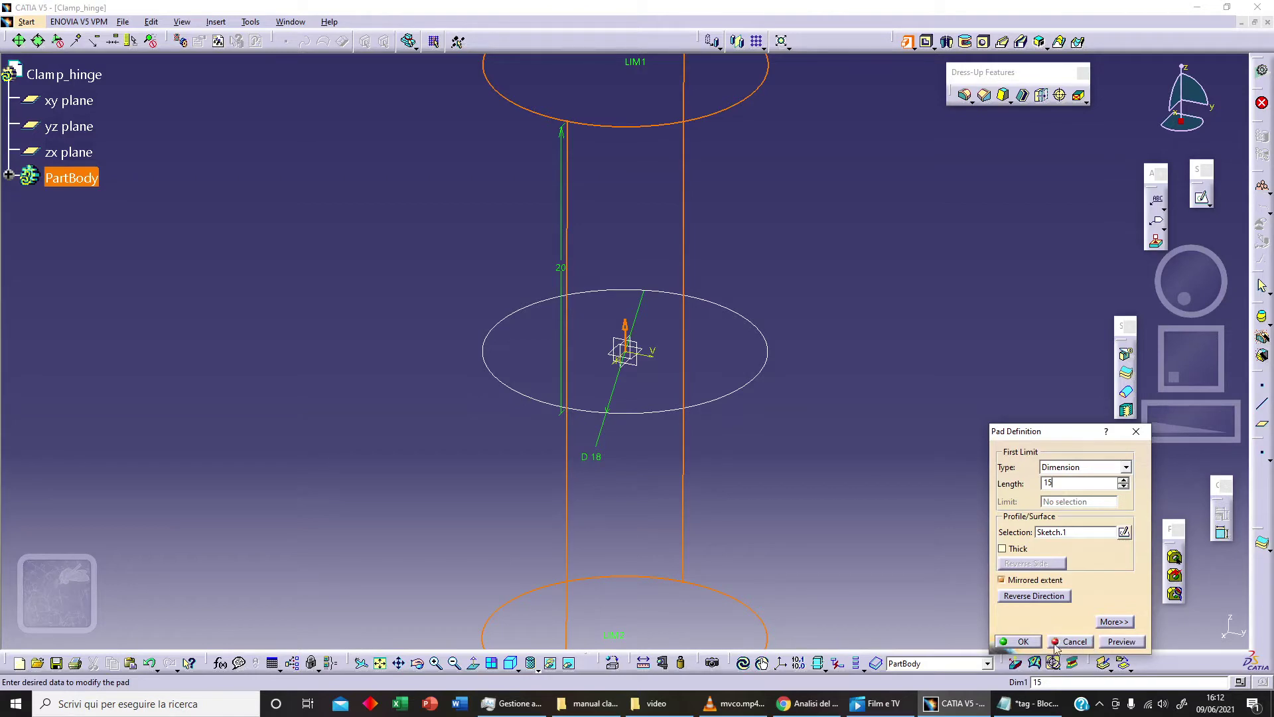
{"action": "left_click", "coordinate": [1123, 642]}
{"action": "left_click", "coordinate": [1030, 642]}
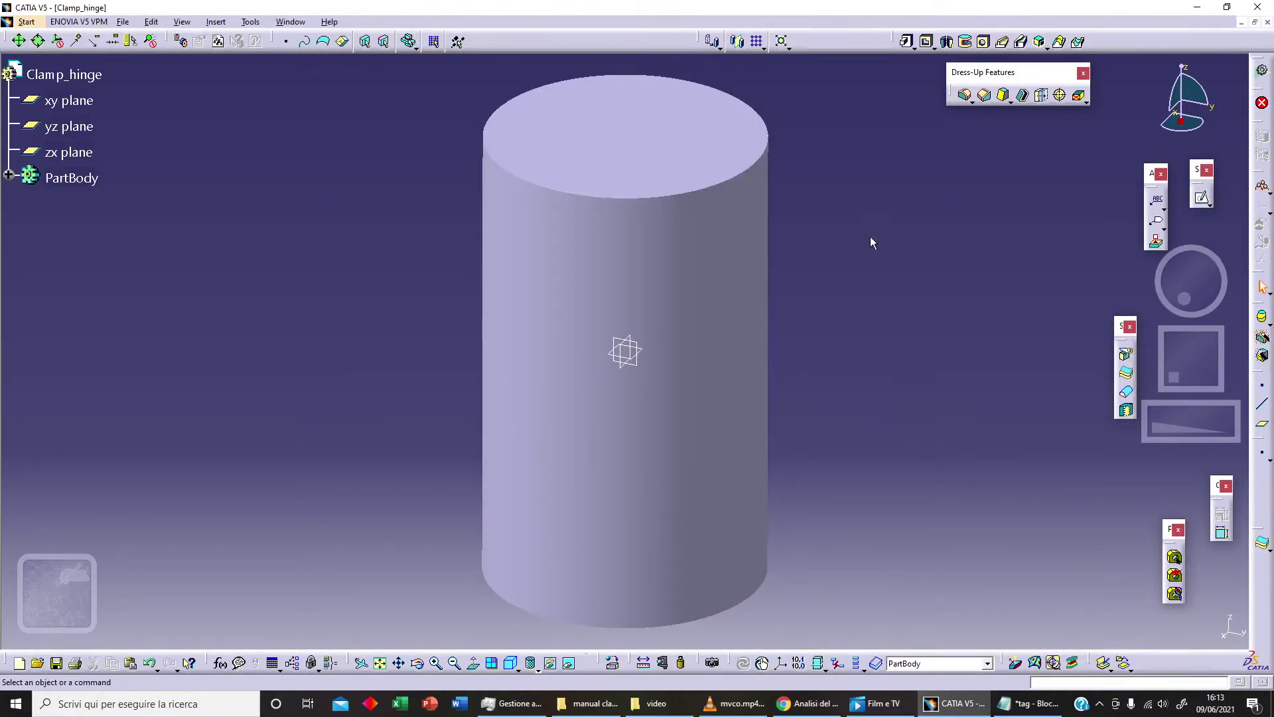
Start a sketch on the cylinder's top face and draw a circle about 10.6 mm in diameter beside the cylinder.
{"action": "left_click", "coordinate": [766, 134]}
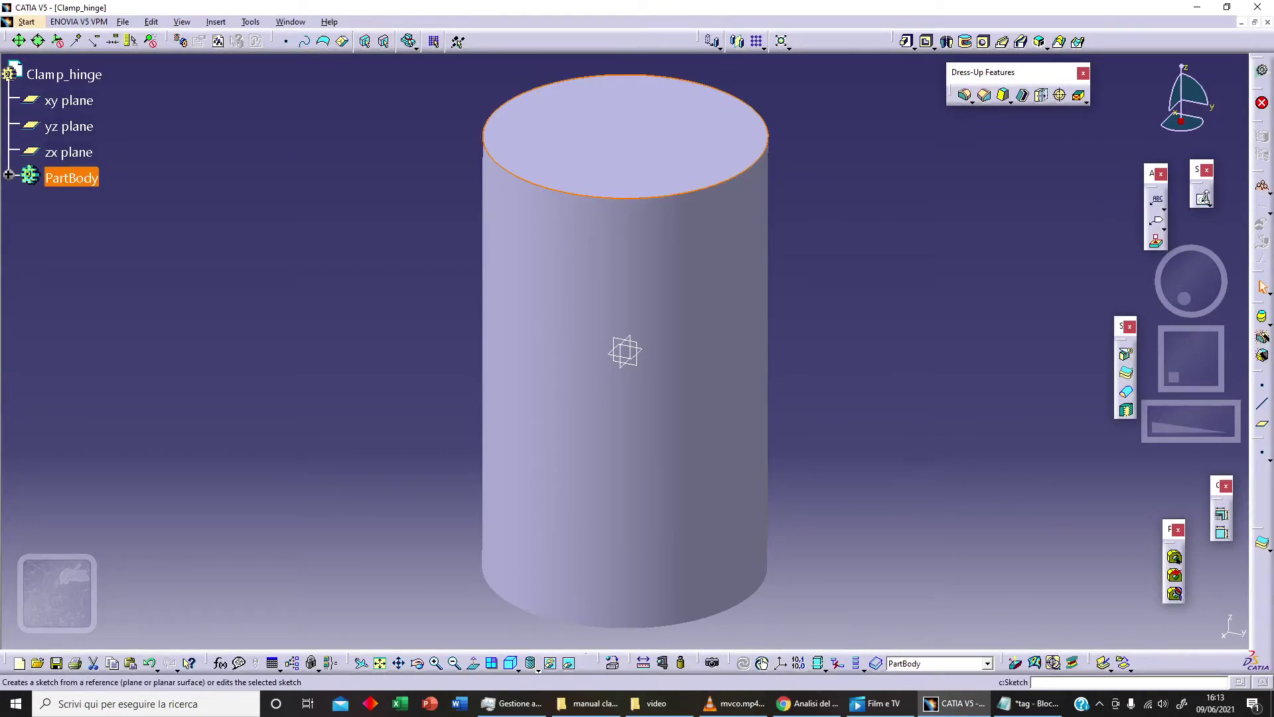
{"action": "left_click", "coordinate": [1203, 198]}
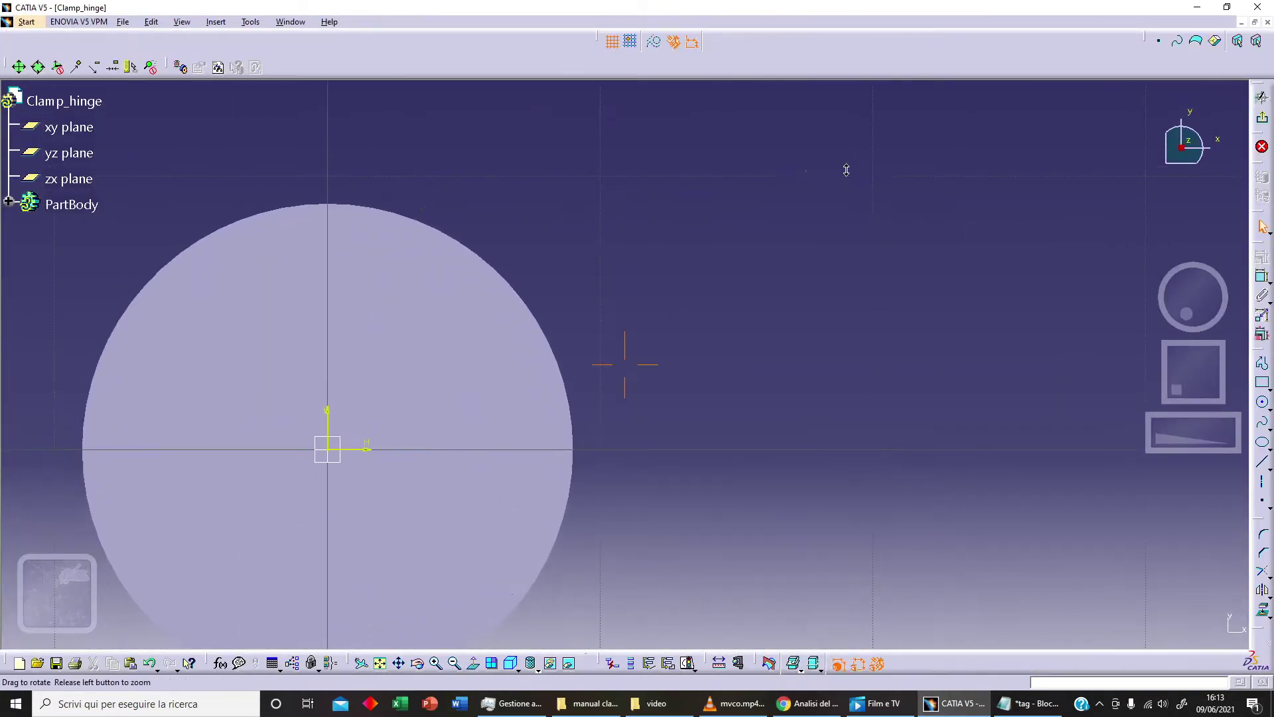
{"action": "left_click", "coordinate": [1262, 402]}
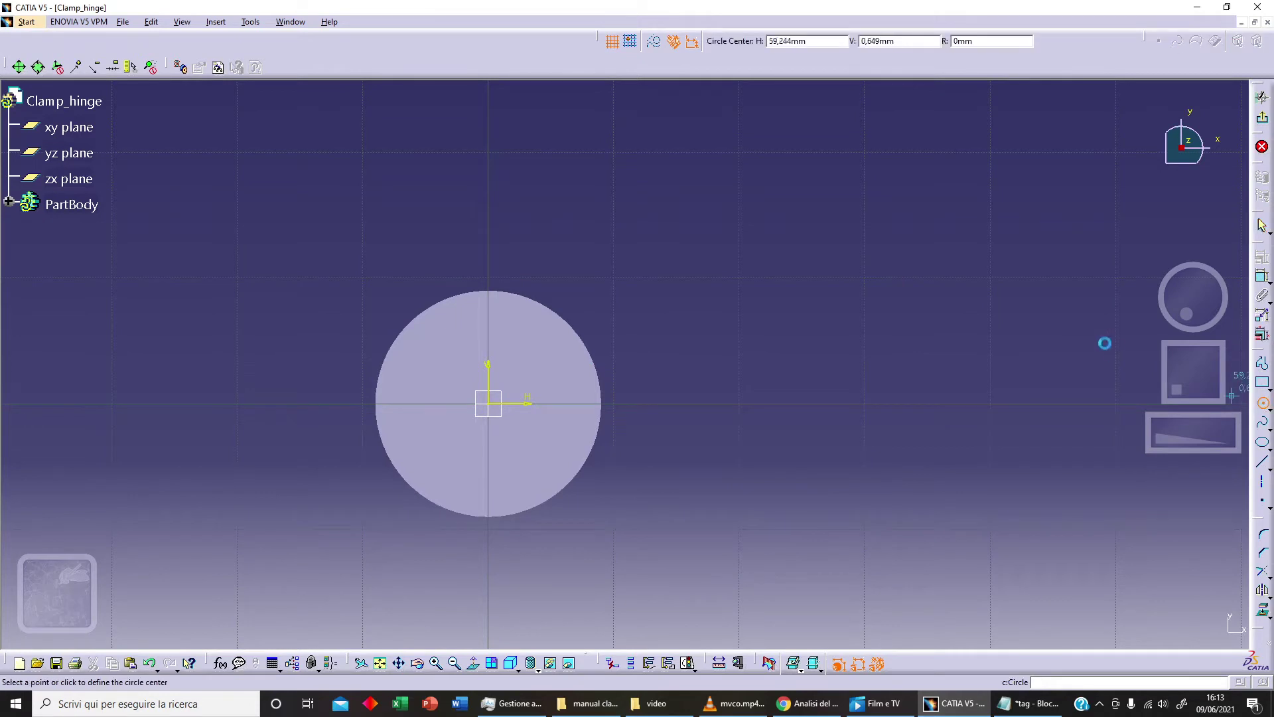
{"action": "left_click", "coordinate": [717, 278]}
{"action": "left_click", "coordinate": [781, 304]}
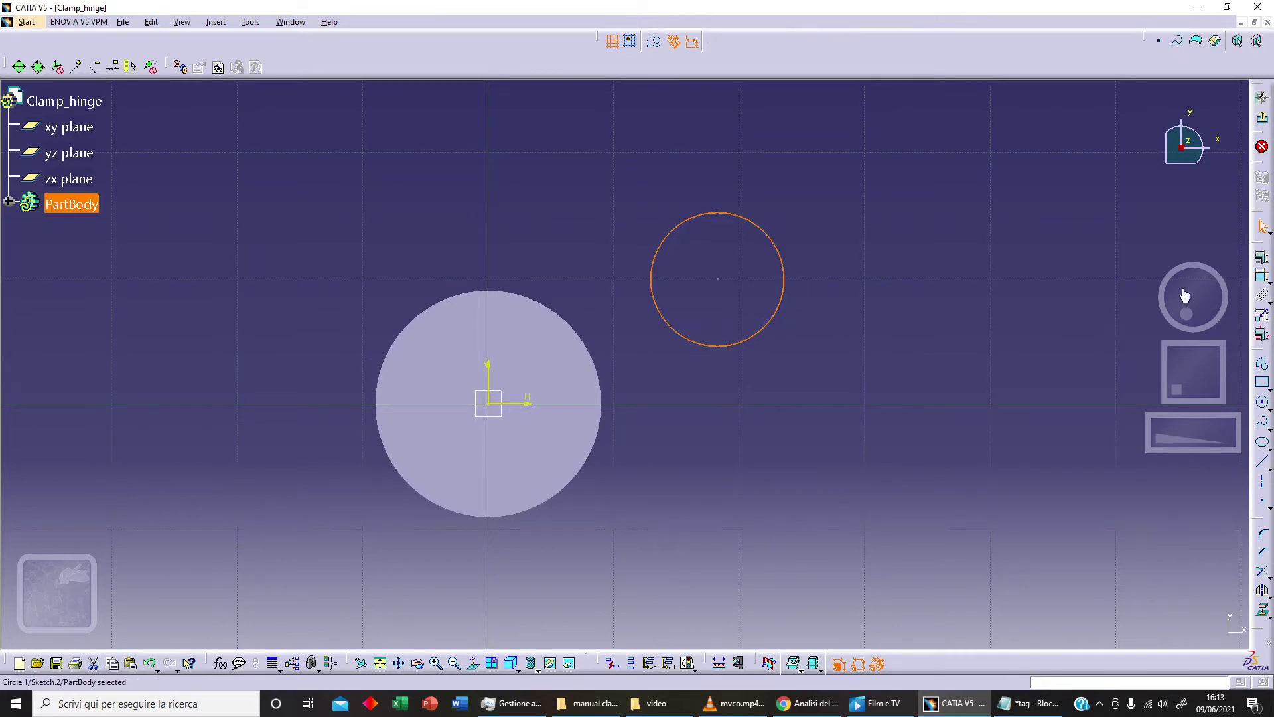
Dimension the small circle's diameter and set it to 8 mm.
{"action": "left_click", "coordinate": [1262, 277]}
{"action": "double_click", "coordinate": [838, 272]}
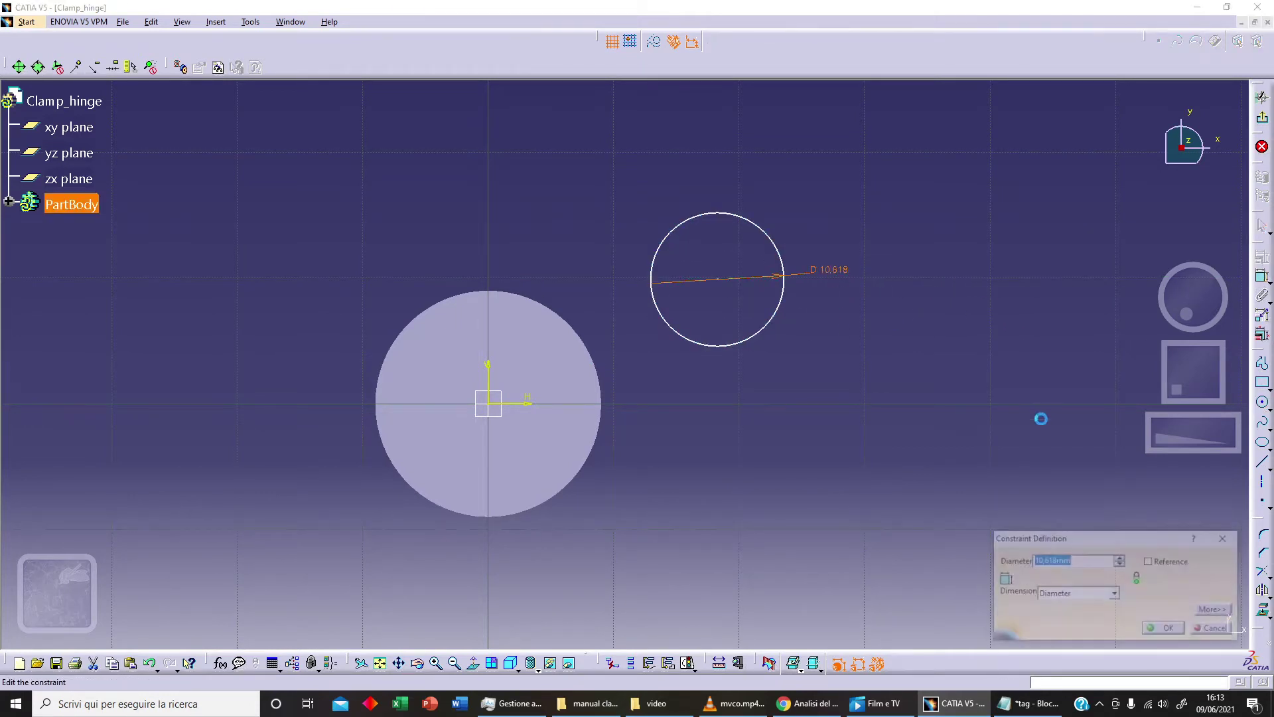
{"action": "type", "text": "8"}
{"action": "key", "text": "Return"}
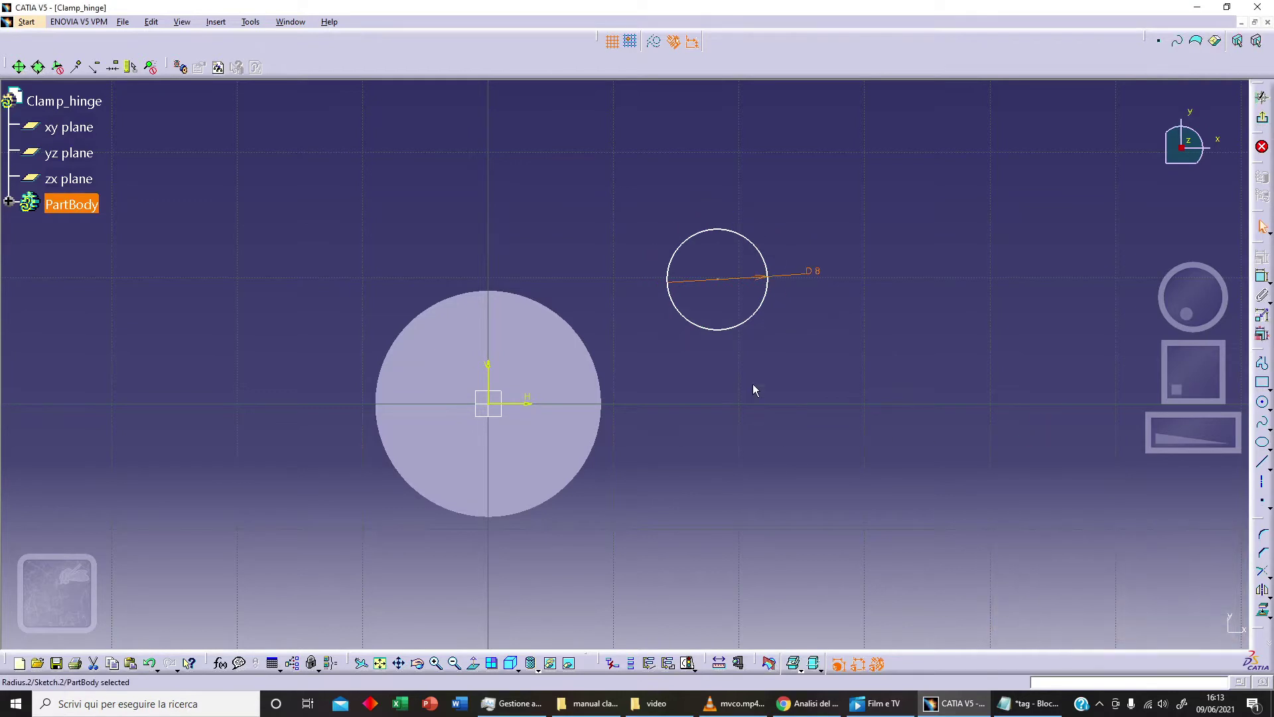
Constrain the 8 mm circle to be concentric with the cylinder's outer edge.
{"action": "left_click", "coordinate": [708, 329]}
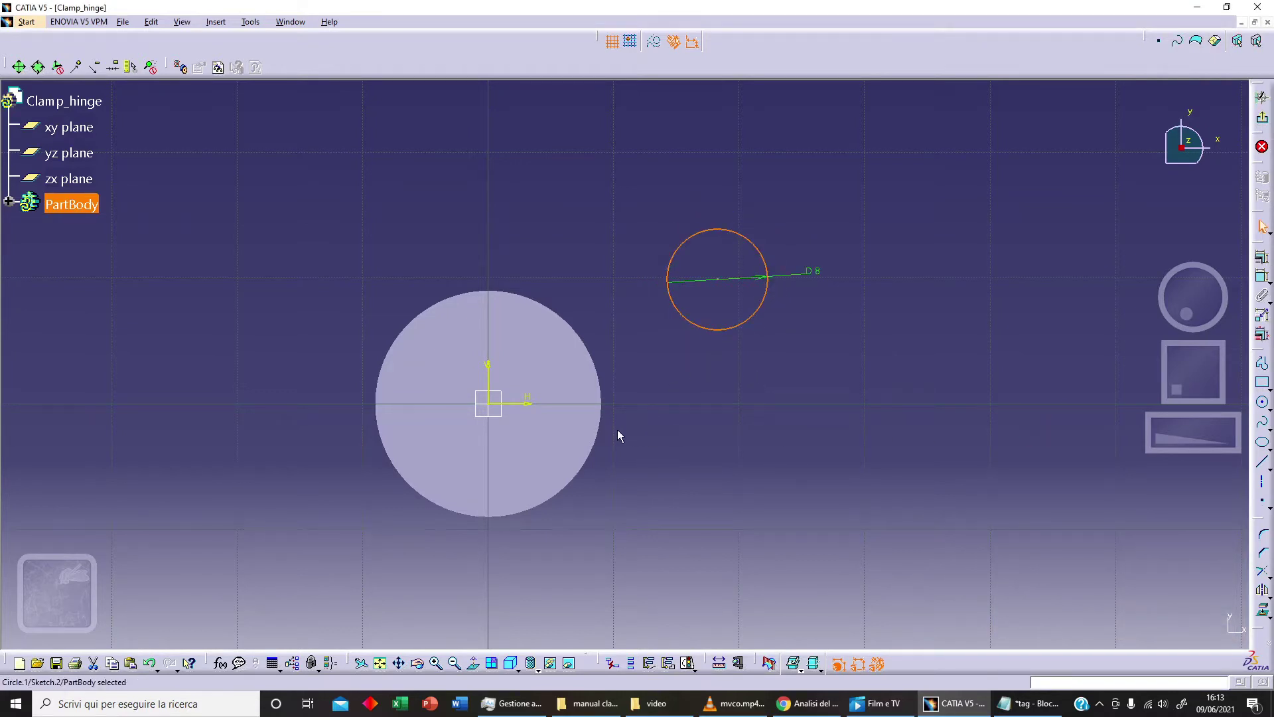
{"action": "left_click", "coordinate": [600, 426], "text": "ctrl"}
{"action": "left_click", "coordinate": [1262, 259]}
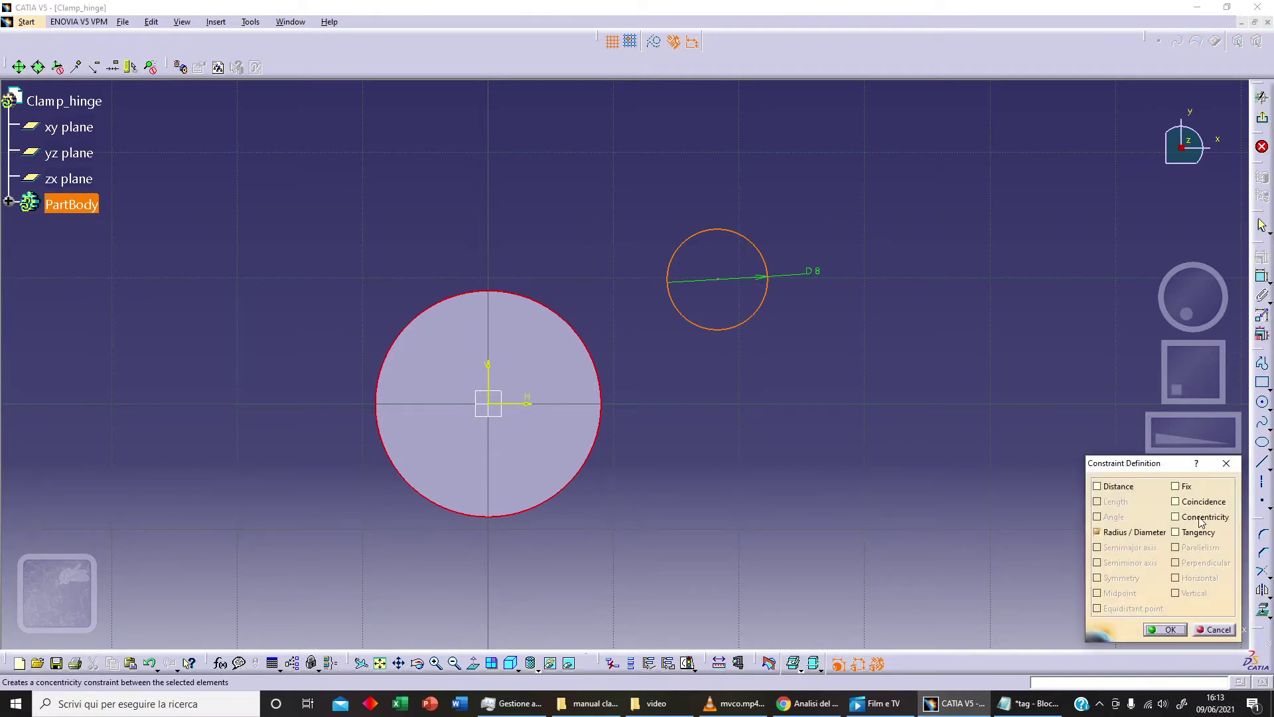
{"action": "left_click", "coordinate": [1201, 519]}
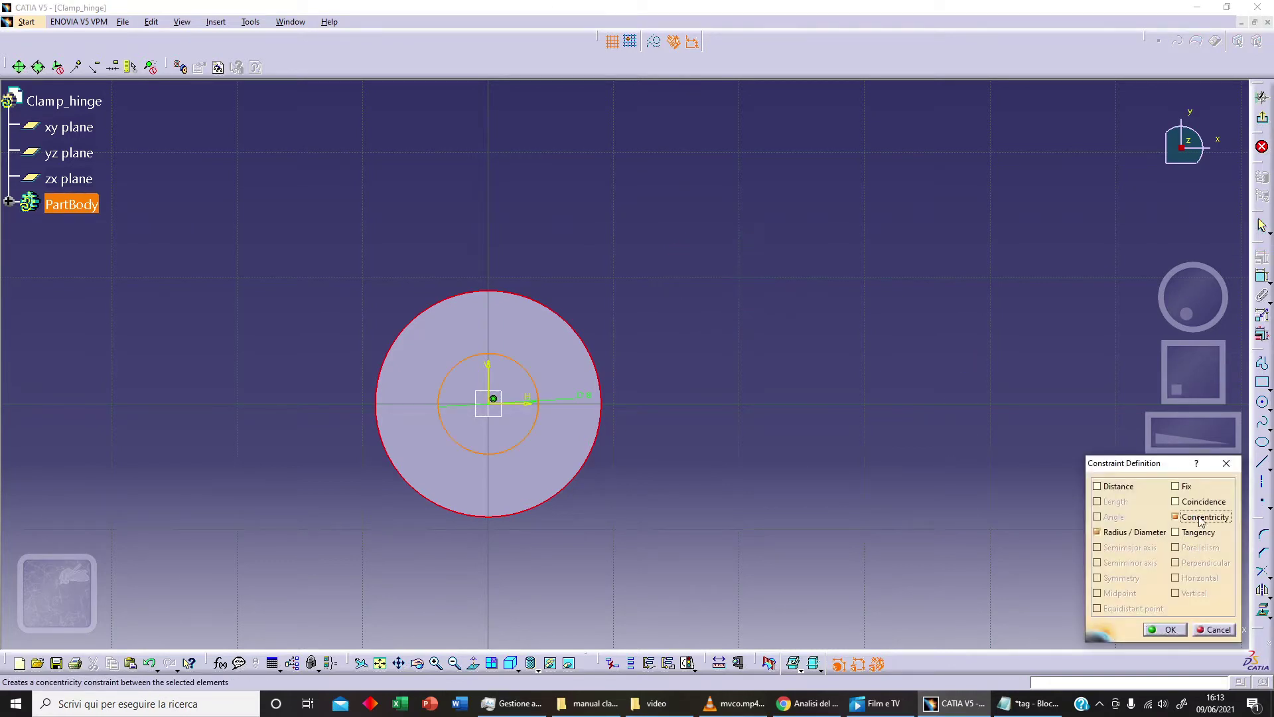
{"action": "left_click", "coordinate": [1166, 630]}
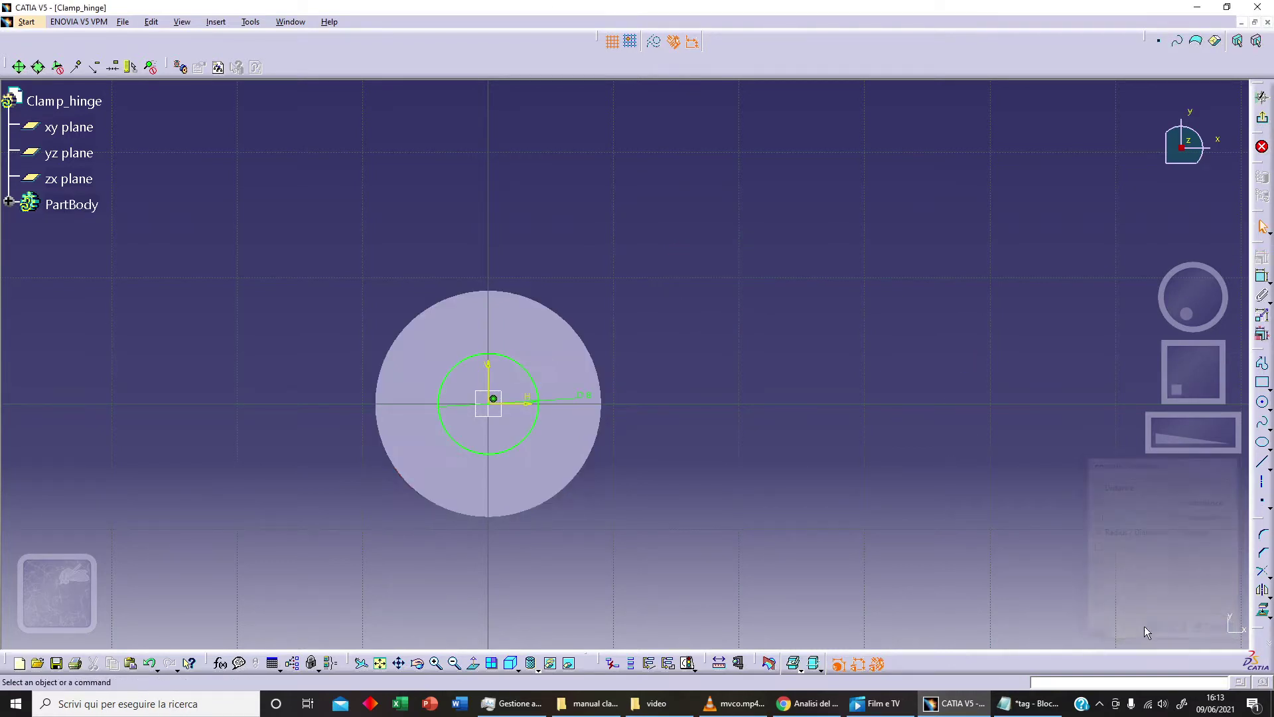
Project the cylinder's outer edge into the sketch and leave the sketch.
{"action": "left_click", "coordinate": [596, 435]}
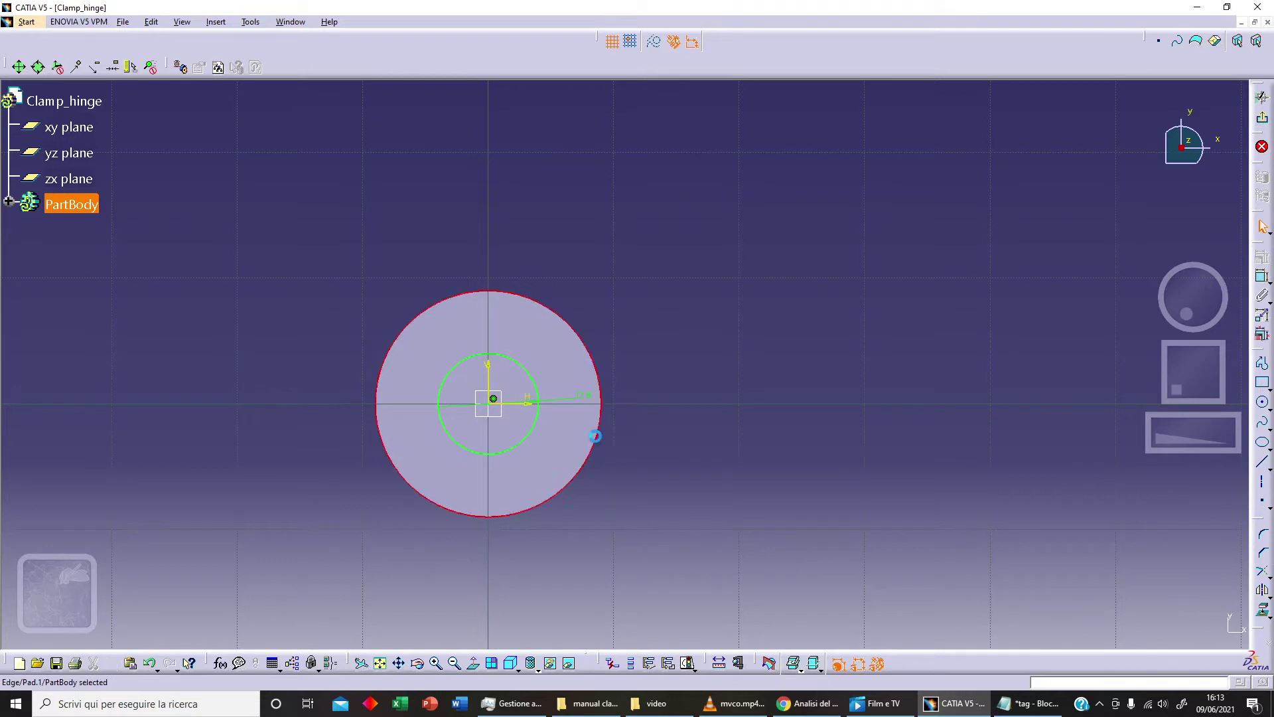
{"action": "left_click", "coordinate": [1263, 609]}
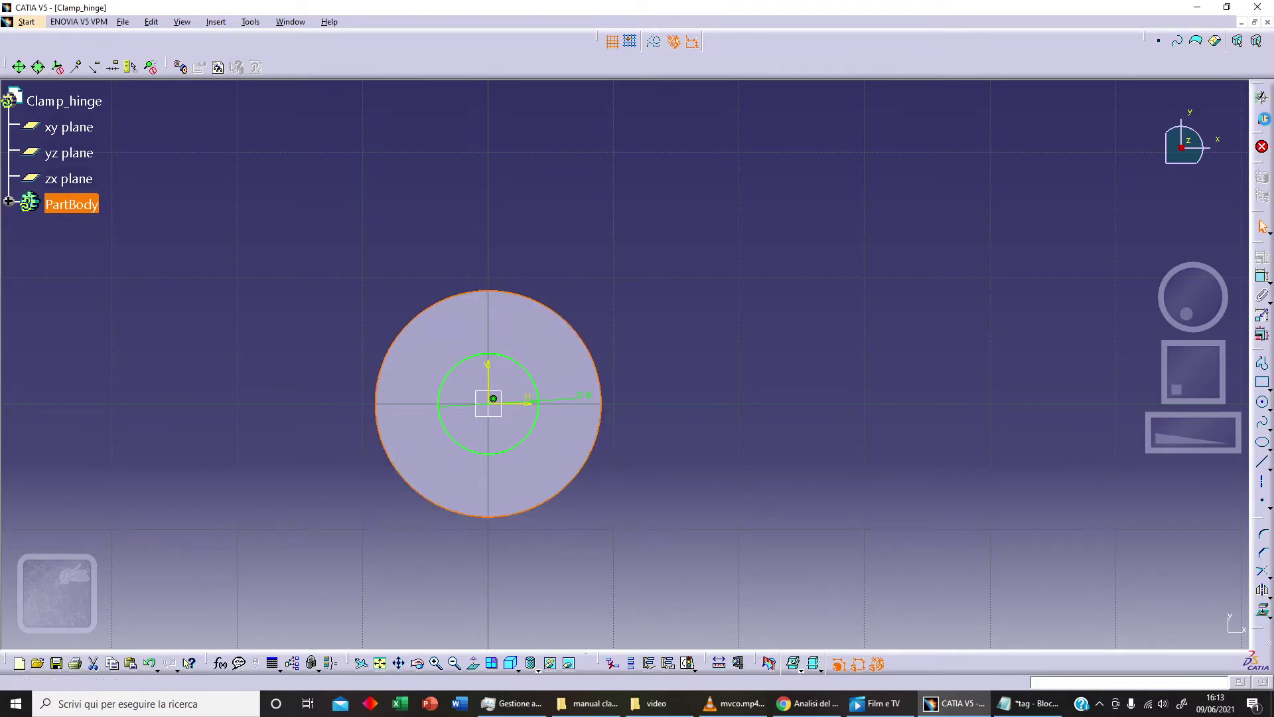
{"action": "left_click", "coordinate": [1262, 118]}
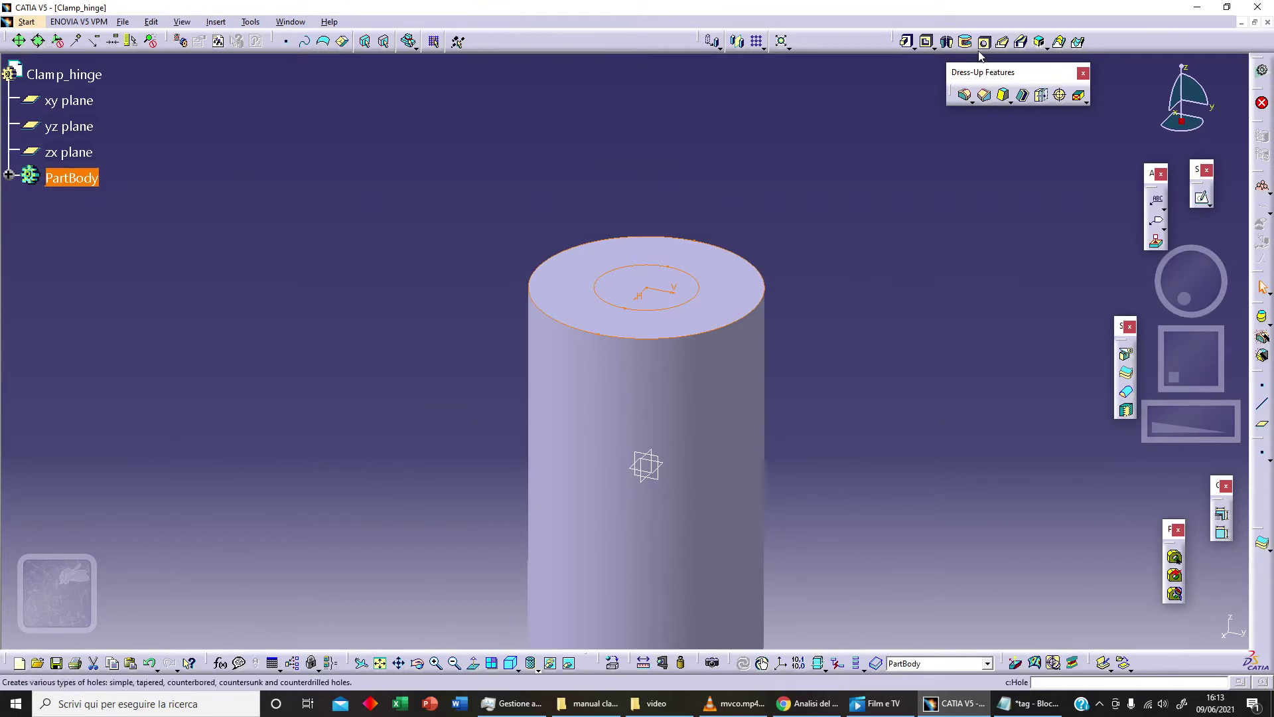
Cut a 7.5 mm deep pocket from the ring profile, leaving an 8 mm stud at the cylinder's top end.
{"action": "left_click", "coordinate": [927, 41]}
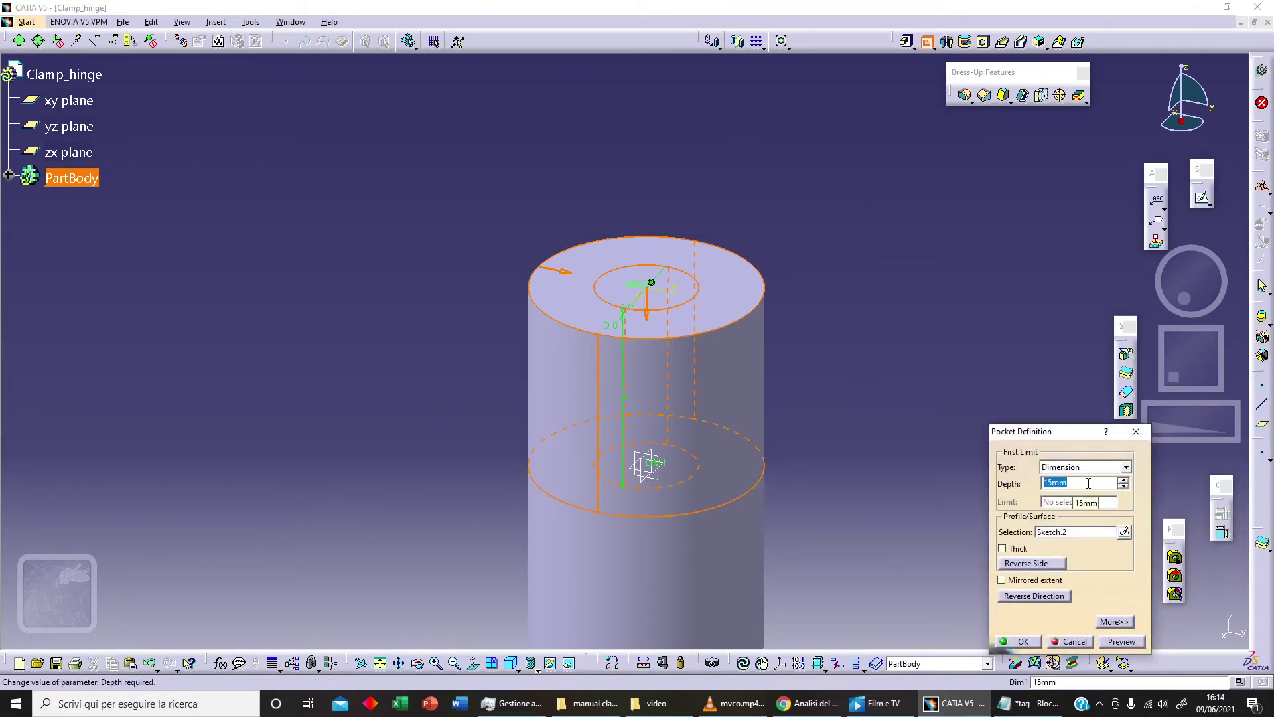
{"action": "type", "text": "7.5"}
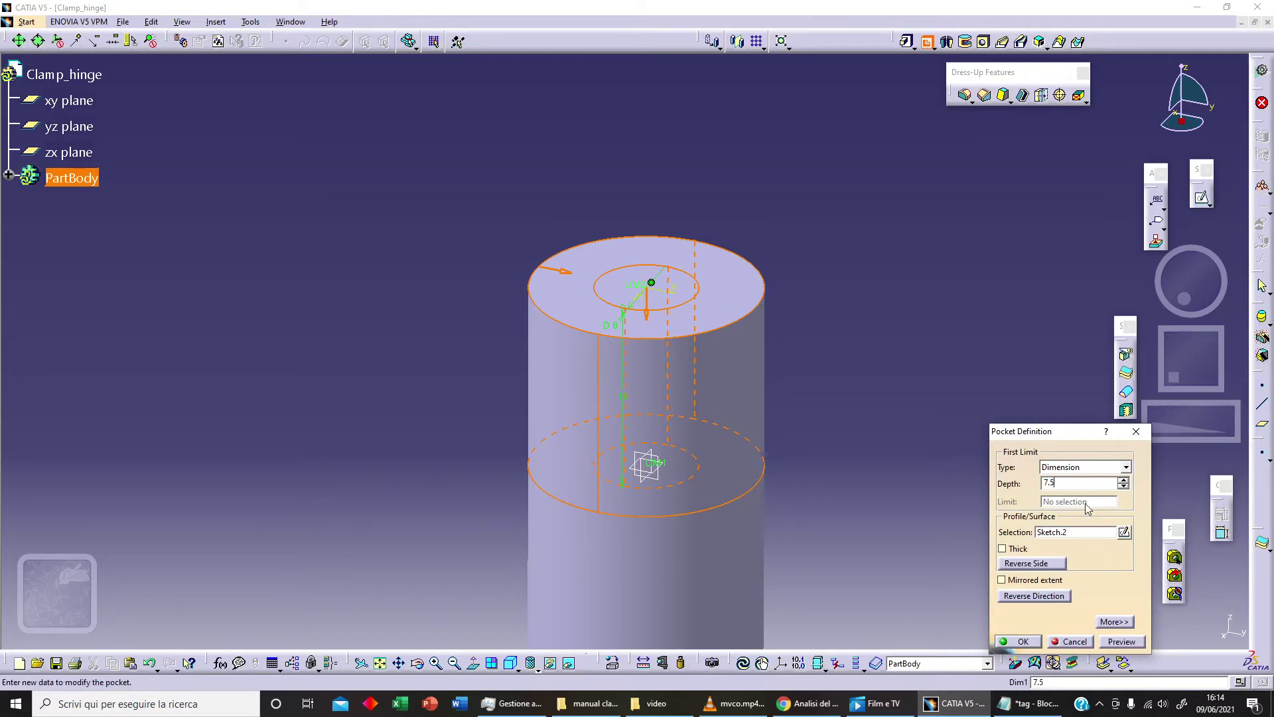
{"action": "left_click", "coordinate": [1019, 641]}
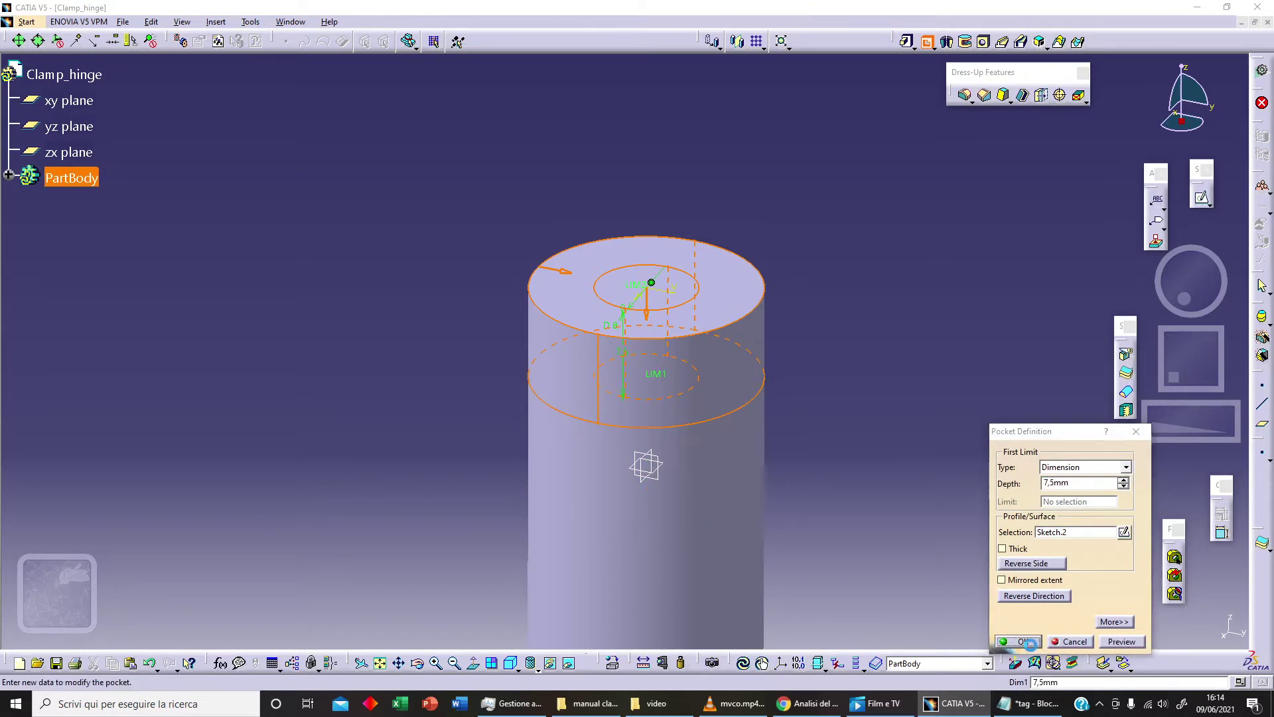
{"action": "left_click", "coordinate": [941, 525]}
{"action": "middle_click_drag", "start_coordinate": [898, 478], "coordinate": [876, 324]}
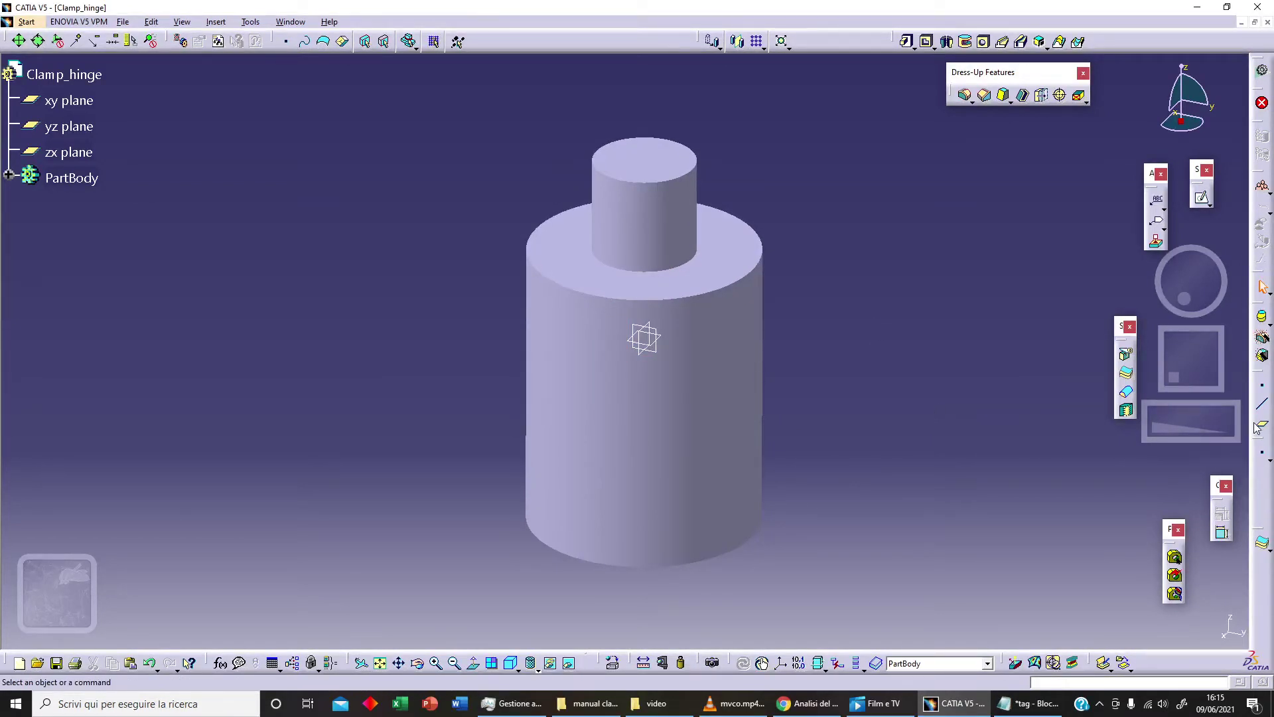
Create a reference plane offset 1.5 mm from the stud's end face, with the direction reversed towards the cylinder.
{"action": "left_click", "coordinate": [664, 174]}
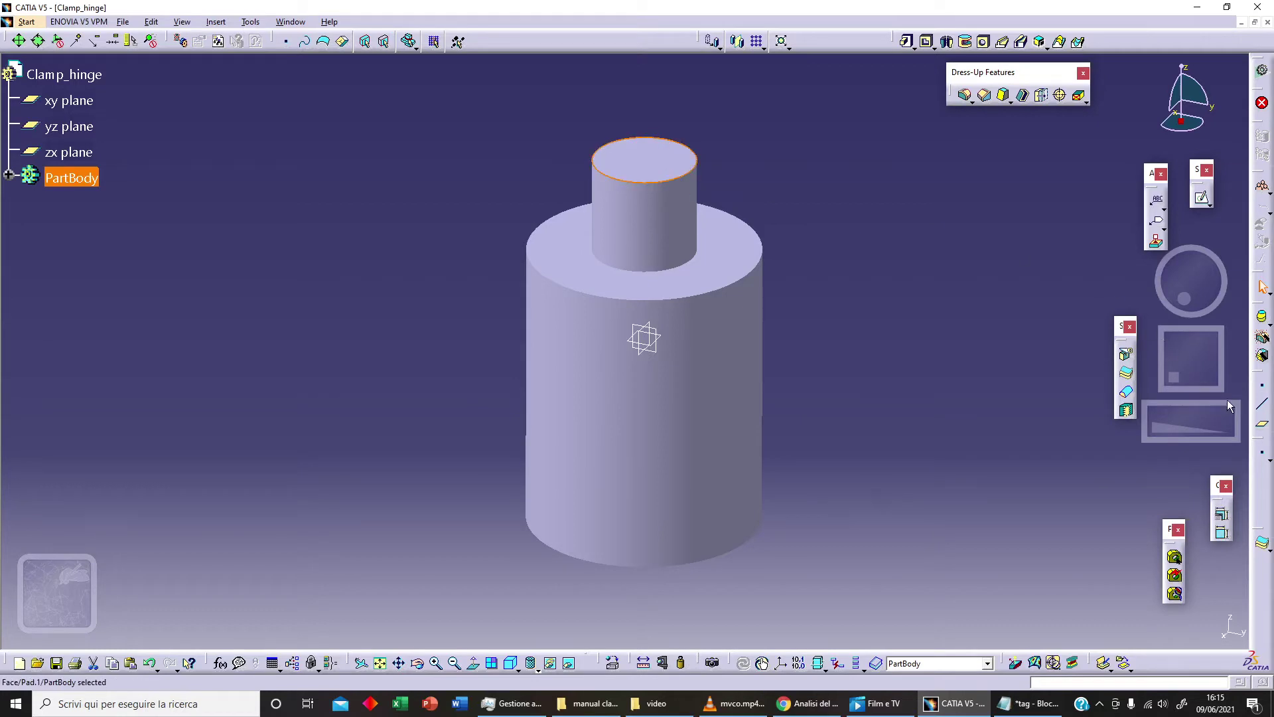
{"action": "left_click", "coordinate": [1261, 423]}
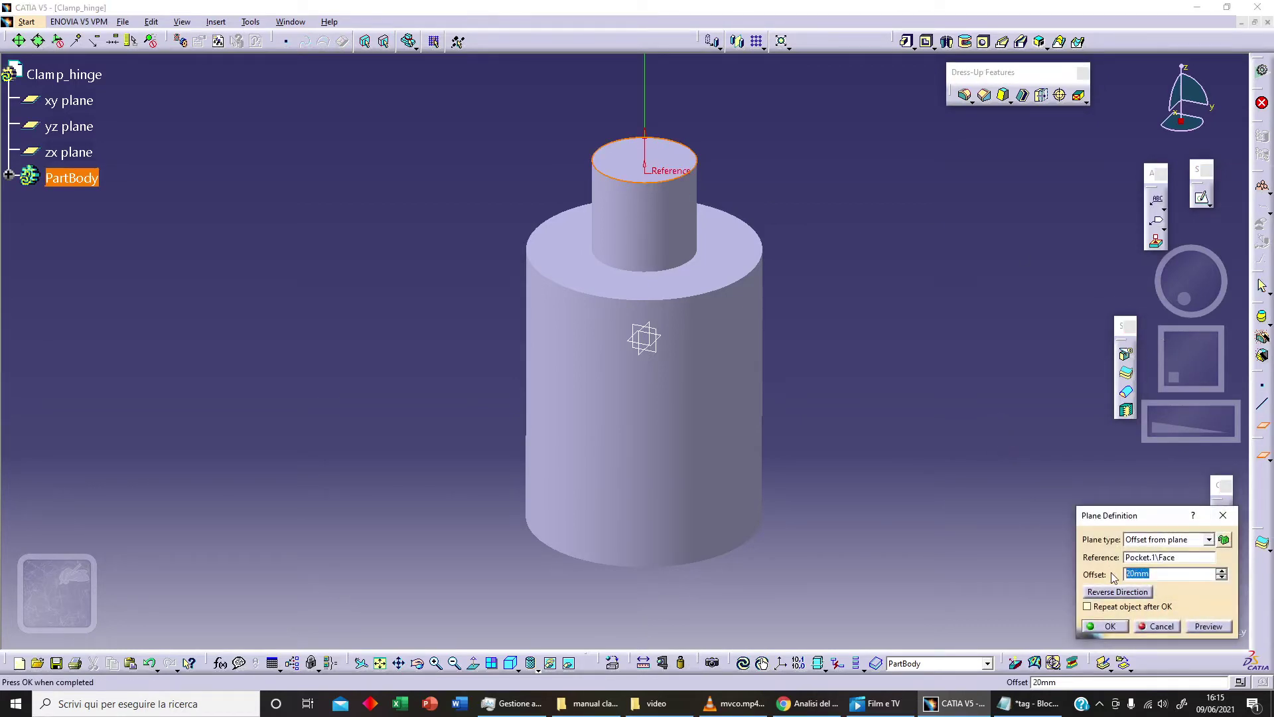
{"action": "type", "text": "1.5"}
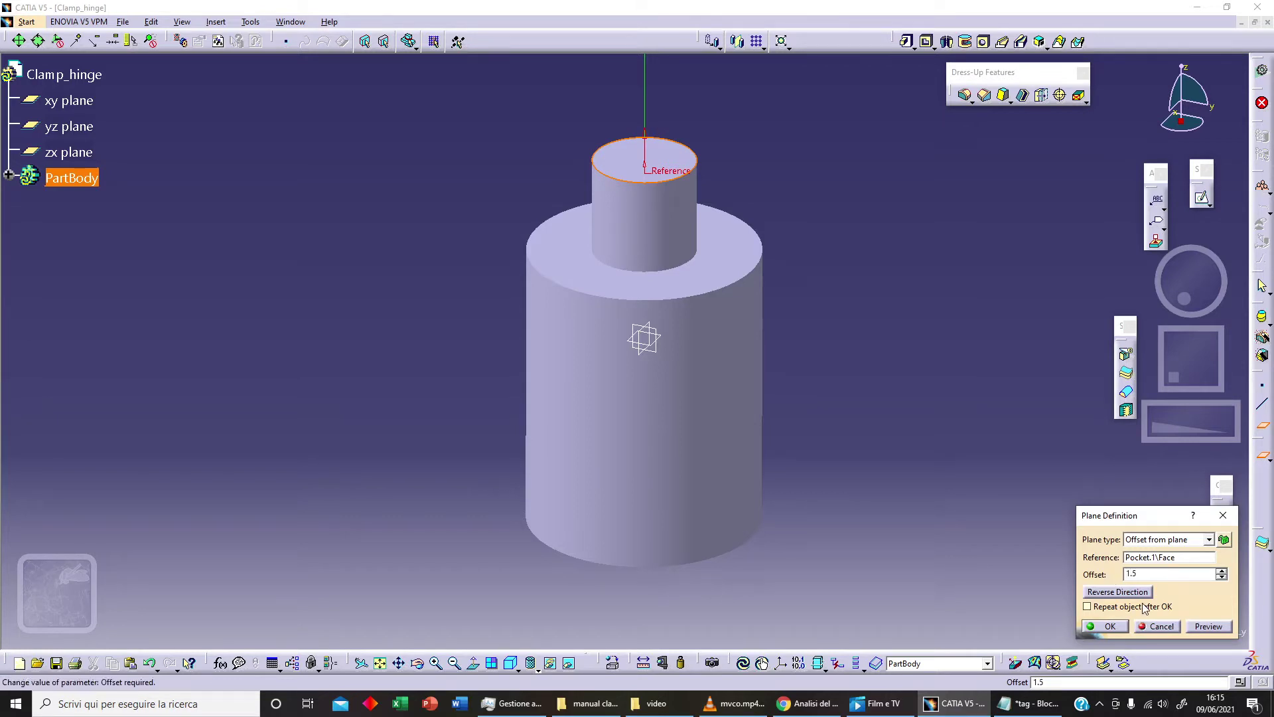
{"action": "left_click", "coordinate": [1140, 597]}
{"action": "middle_click_drag", "start_coordinate": [739, 467], "coordinate": [682, 360]}
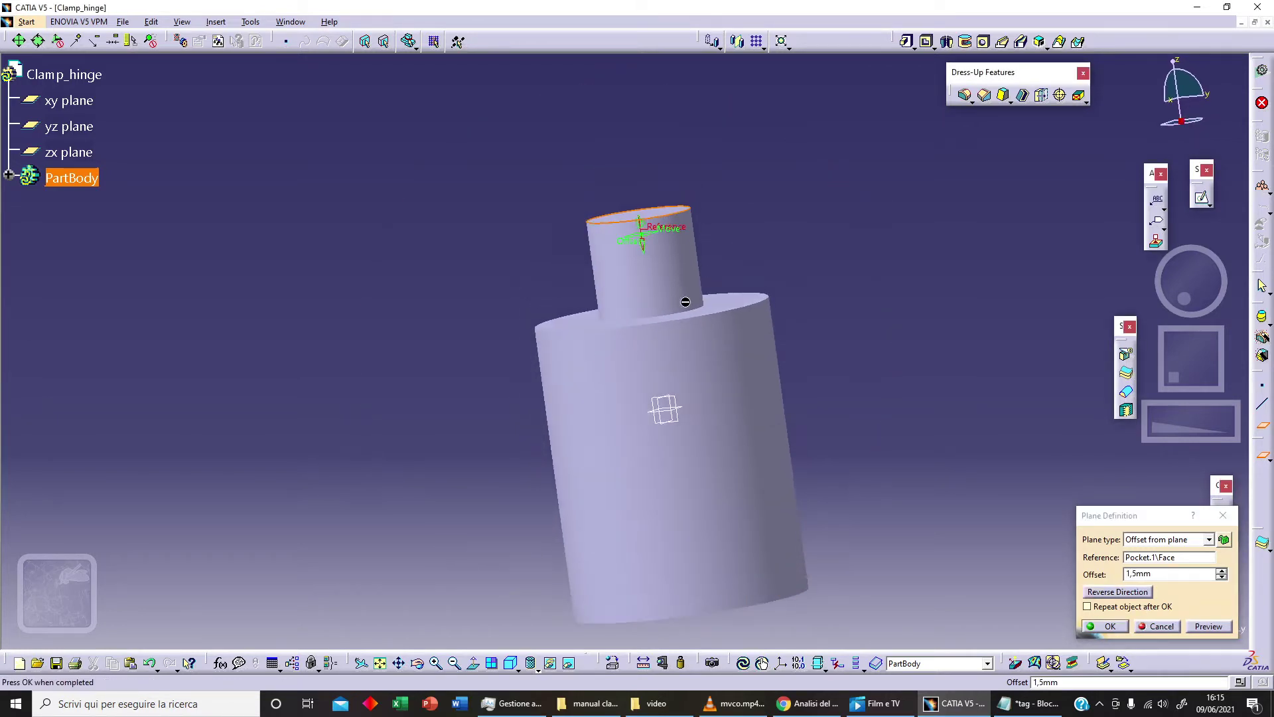
{"action": "left_click", "coordinate": [1105, 627]}
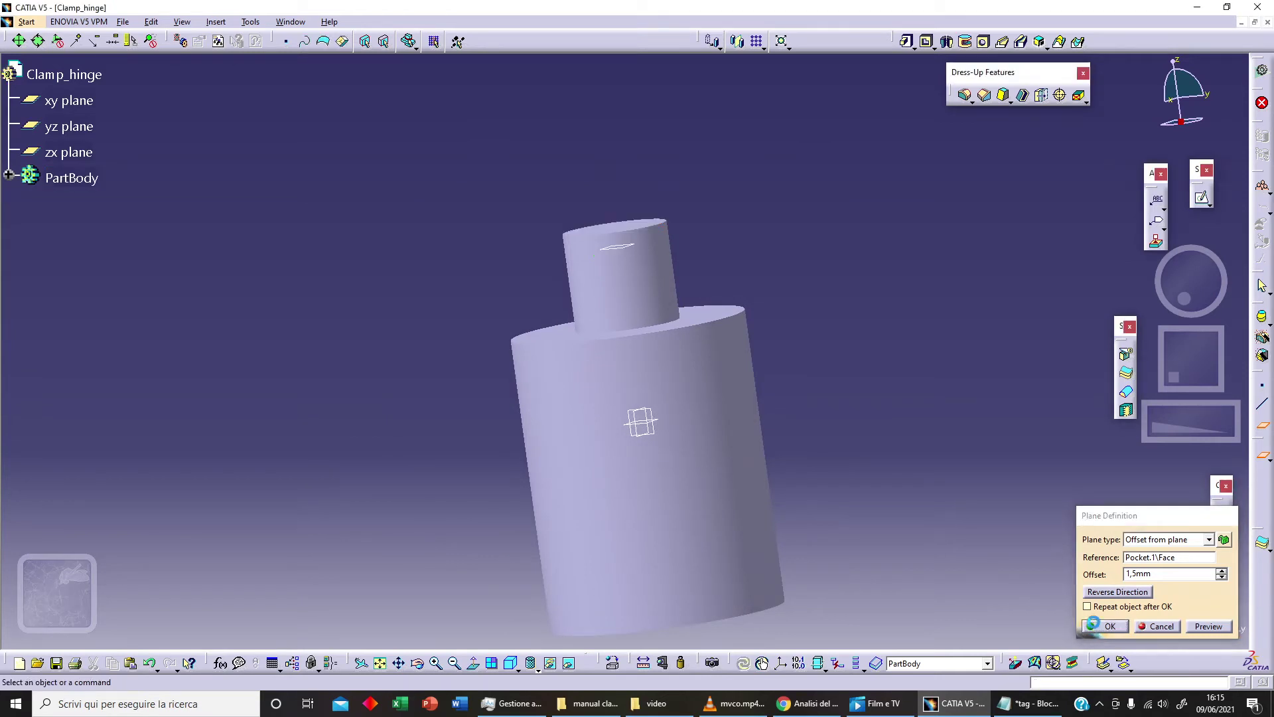
Start a sketch on the offset plane and draw a circle about 6.1 mm in diameter beside the cylinder.
{"action": "left_click", "coordinate": [618, 253]}
{"action": "left_click", "coordinate": [1202, 198]}
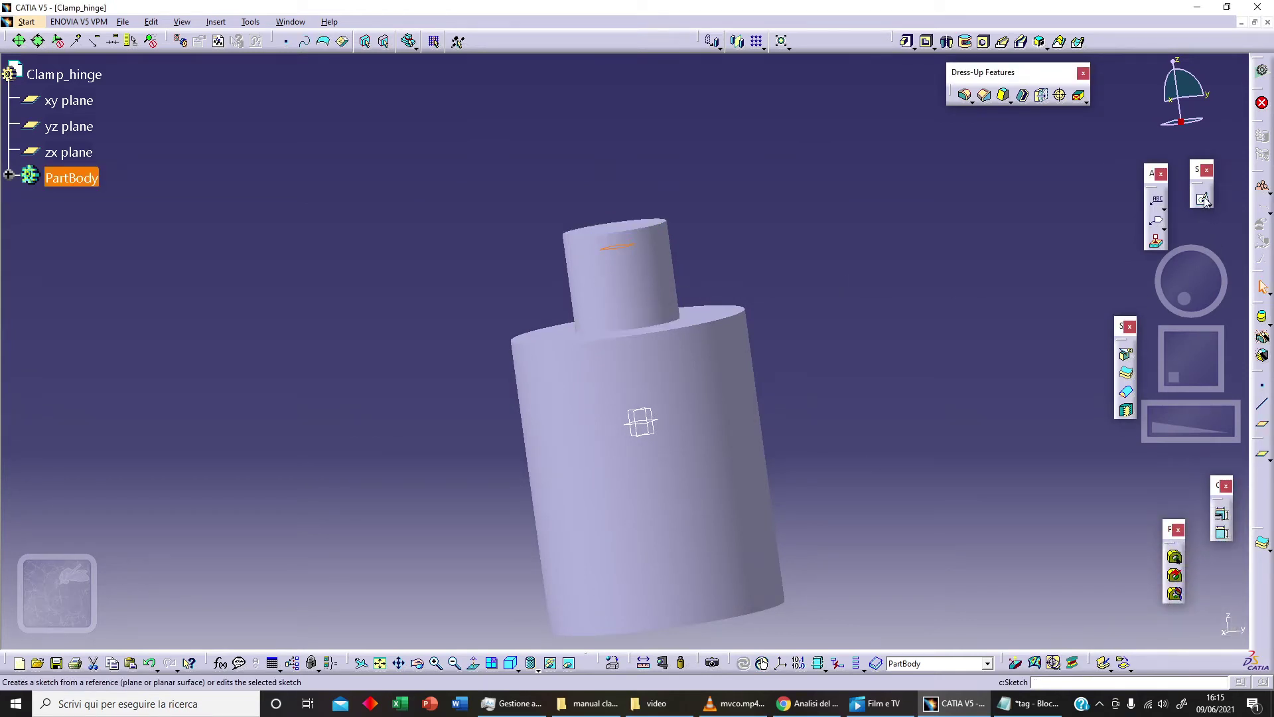
{"action": "left_click", "coordinate": [472, 664]}
{"action": "left_click", "coordinate": [380, 664]}
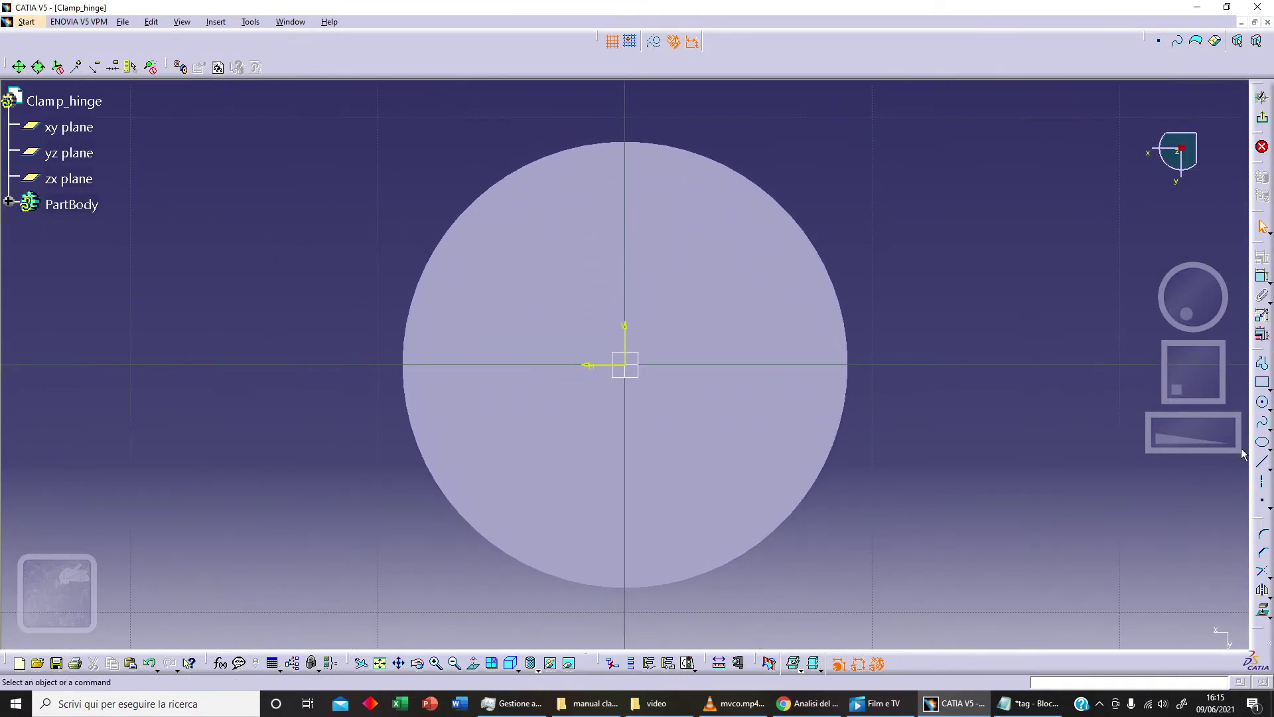
{"action": "left_click", "coordinate": [1262, 403]}
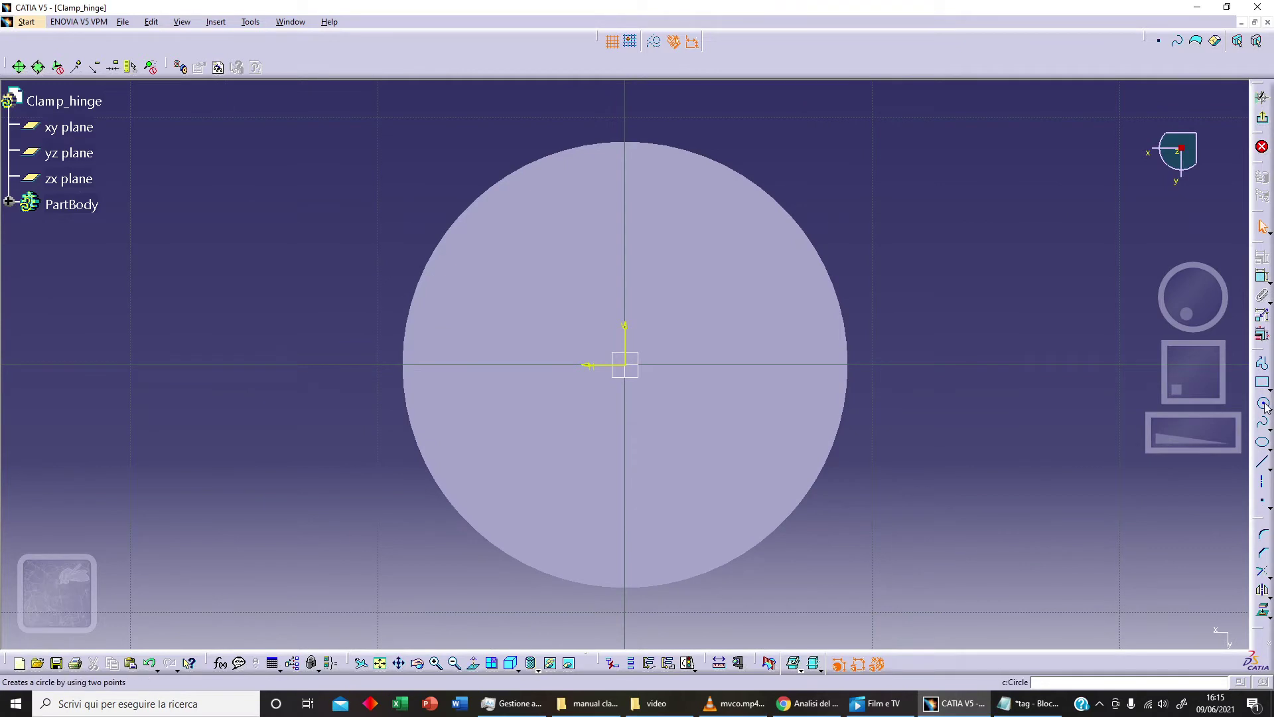
{"action": "left_click", "coordinate": [994, 460]}
Dimension the new circle's diameter and set it to 6 mm.
{"action": "left_click", "coordinate": [1263, 276]}
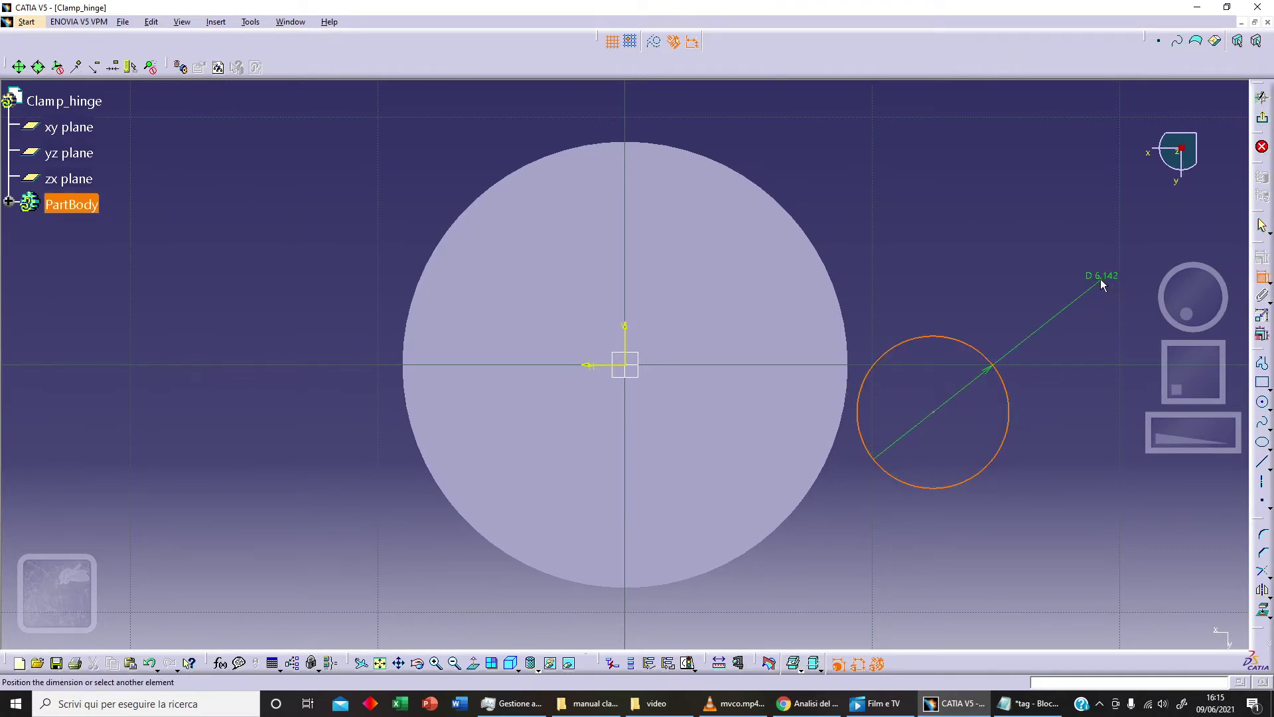
{"action": "left_click", "coordinate": [1064, 304]}
{"action": "double_click", "coordinate": [1066, 304]}
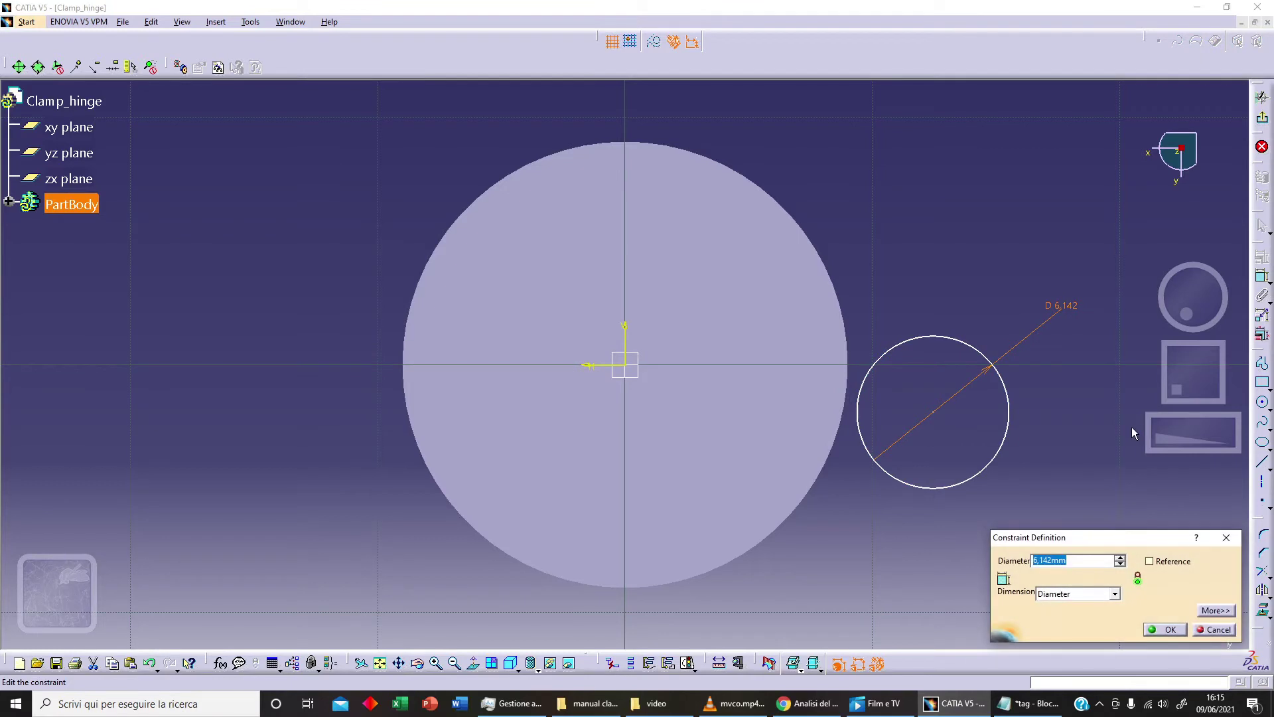
{"action": "type", "text": "6"}
{"action": "key", "text": "Return"}
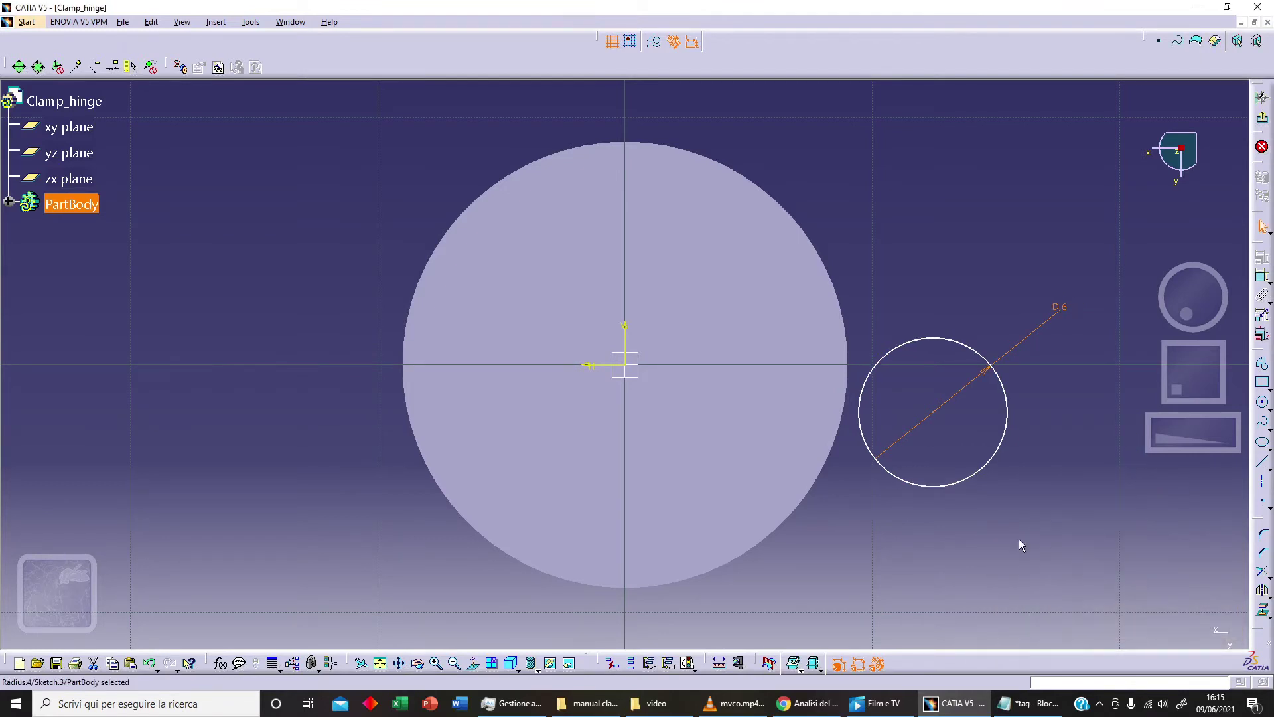
Constrain the 6 mm circle to be concentric with the cylinder's outer edge.
{"action": "left_click", "coordinate": [975, 479]}
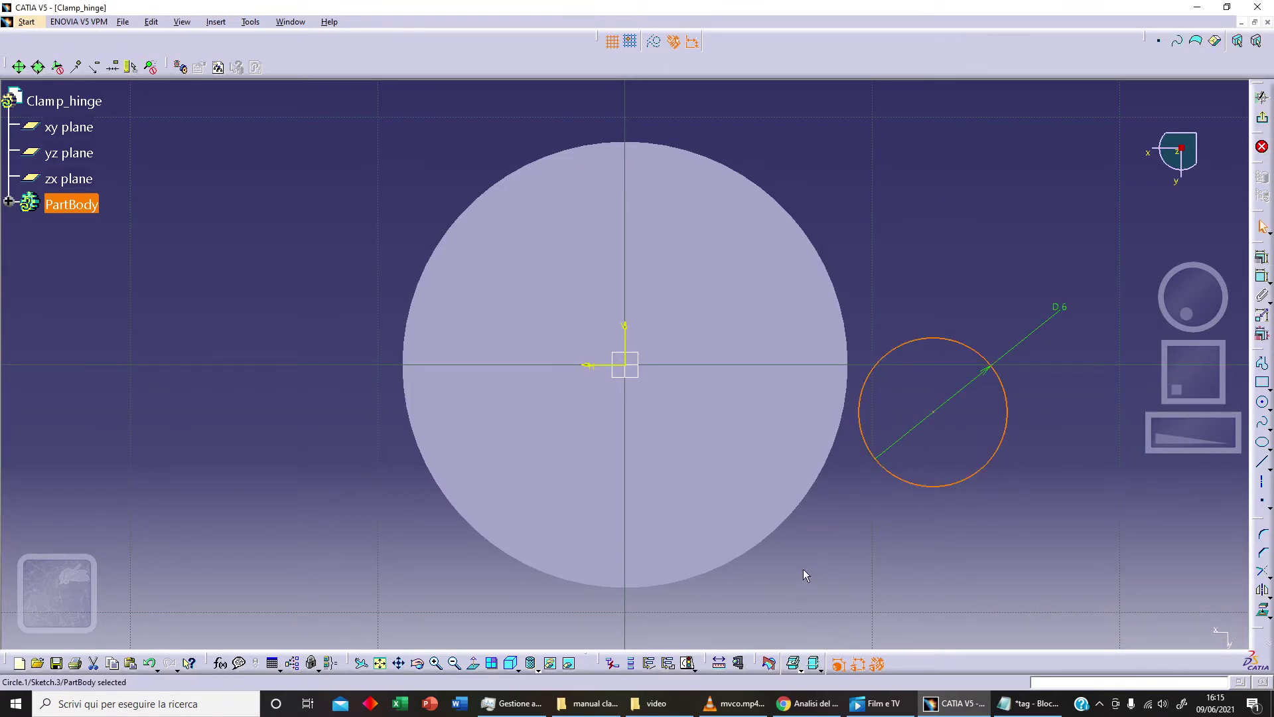
{"action": "left_click", "coordinate": [800, 516], "text": "ctrl"}
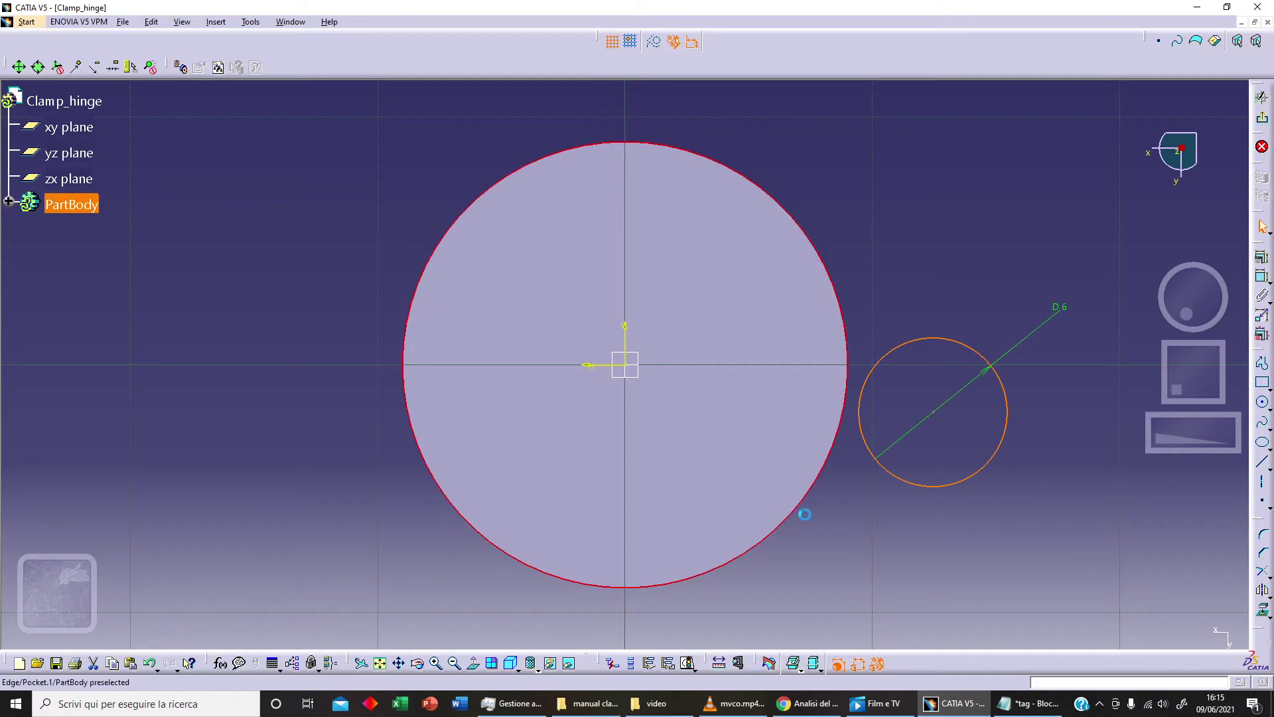
{"action": "left_click", "coordinate": [1262, 261]}
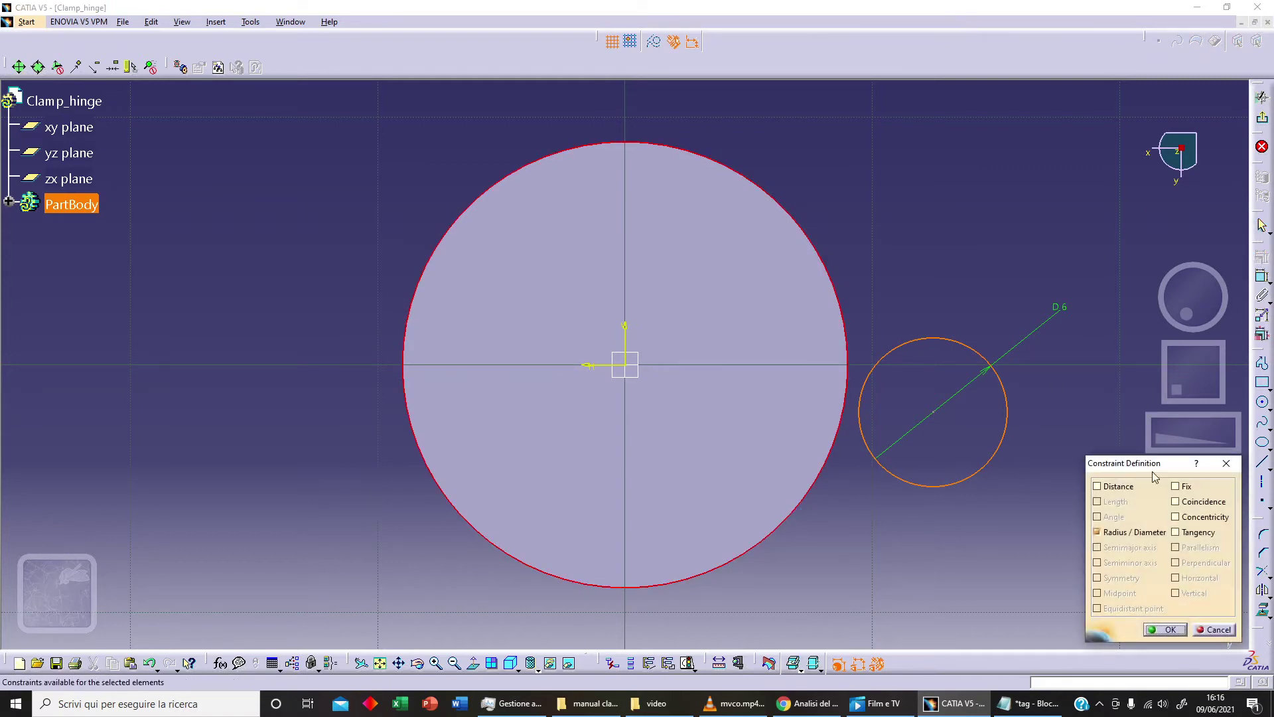
{"action": "left_click", "coordinate": [1205, 517]}
{"action": "left_click", "coordinate": [1159, 630]}
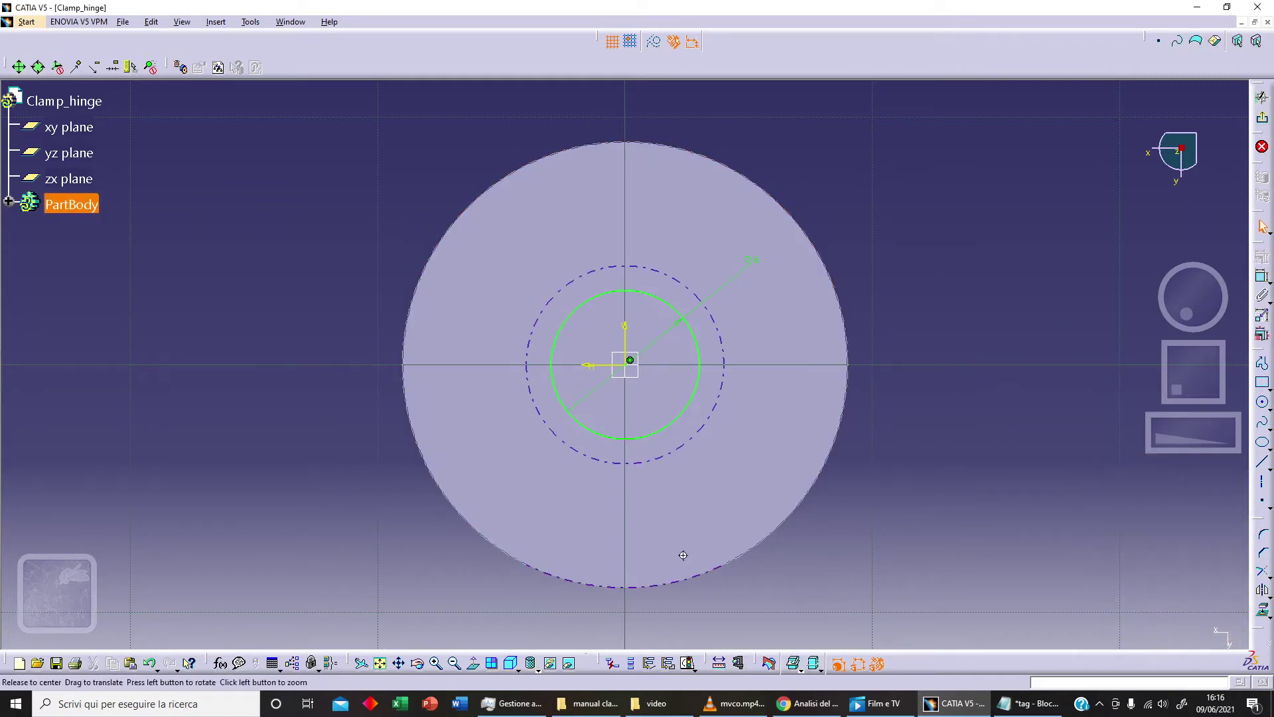
Project the stud's end edge into the sketch around the 6 mm circle and leave the sketch.
{"action": "middle_click_drag", "start_coordinate": [683, 555], "coordinate": [620, 406]}
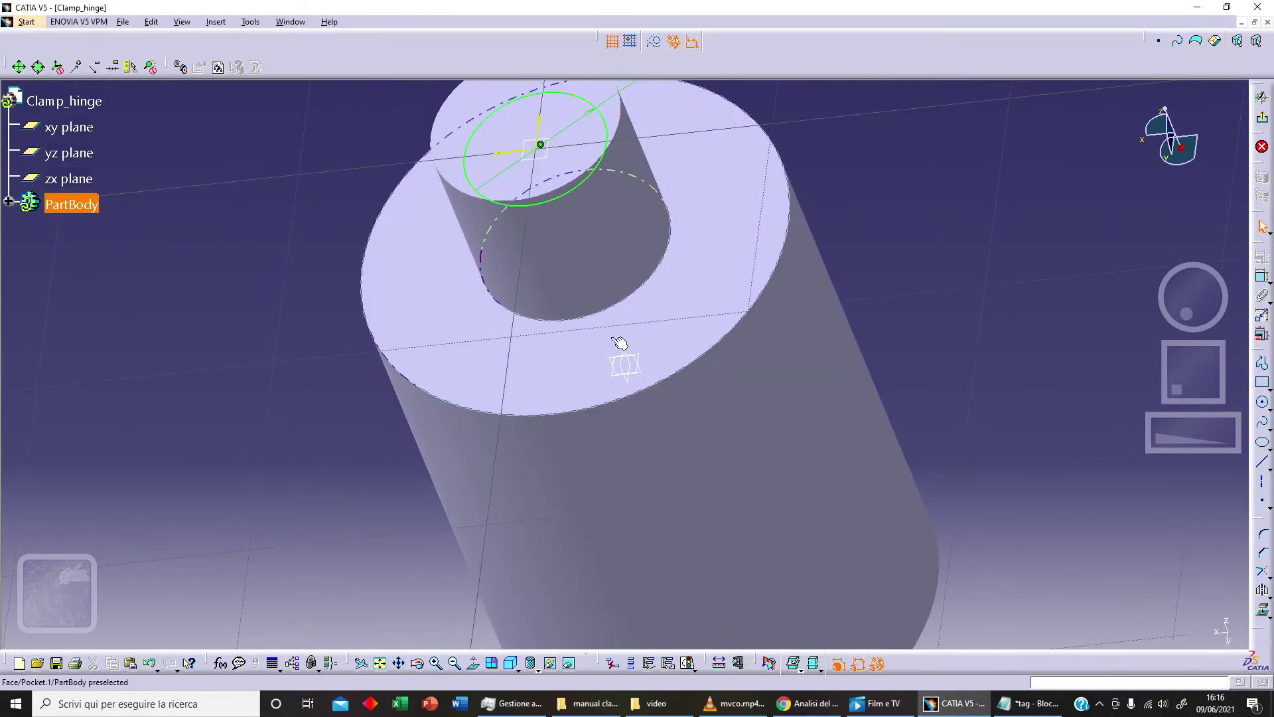
{"action": "middle_click_drag", "start_coordinate": [620, 311], "coordinate": [639, 432]}
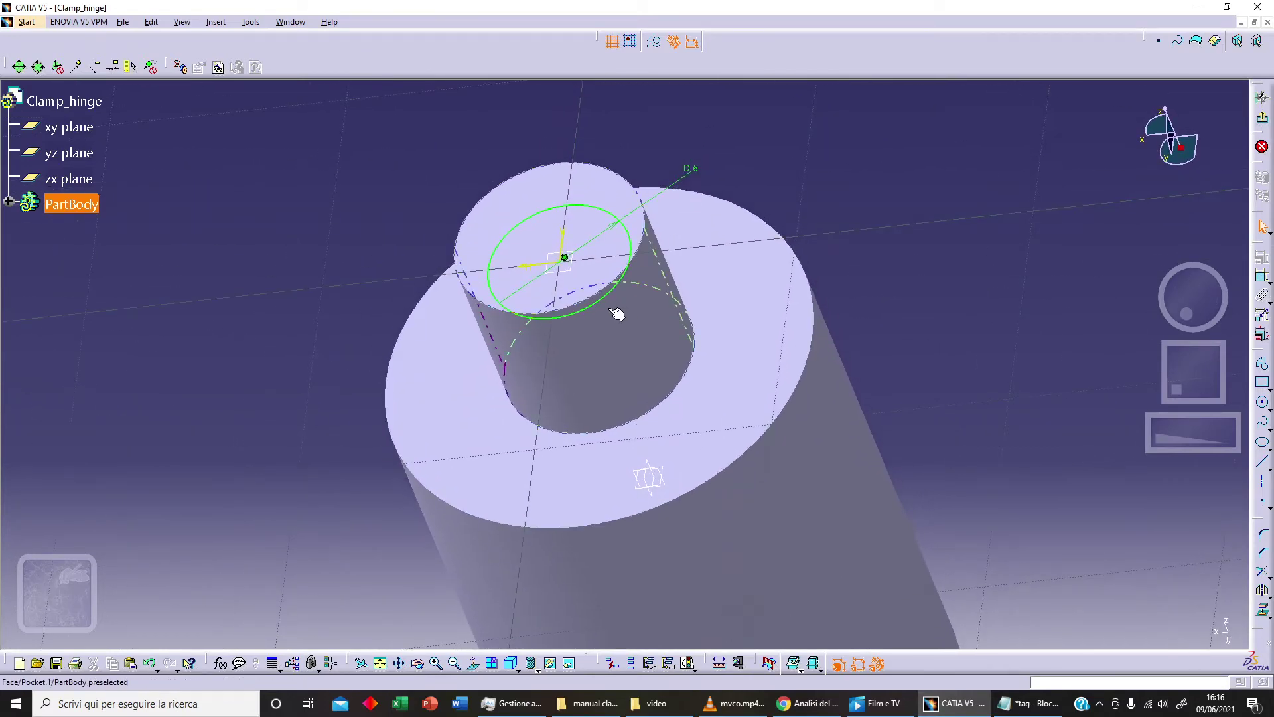
{"action": "left_click", "coordinate": [624, 175]}
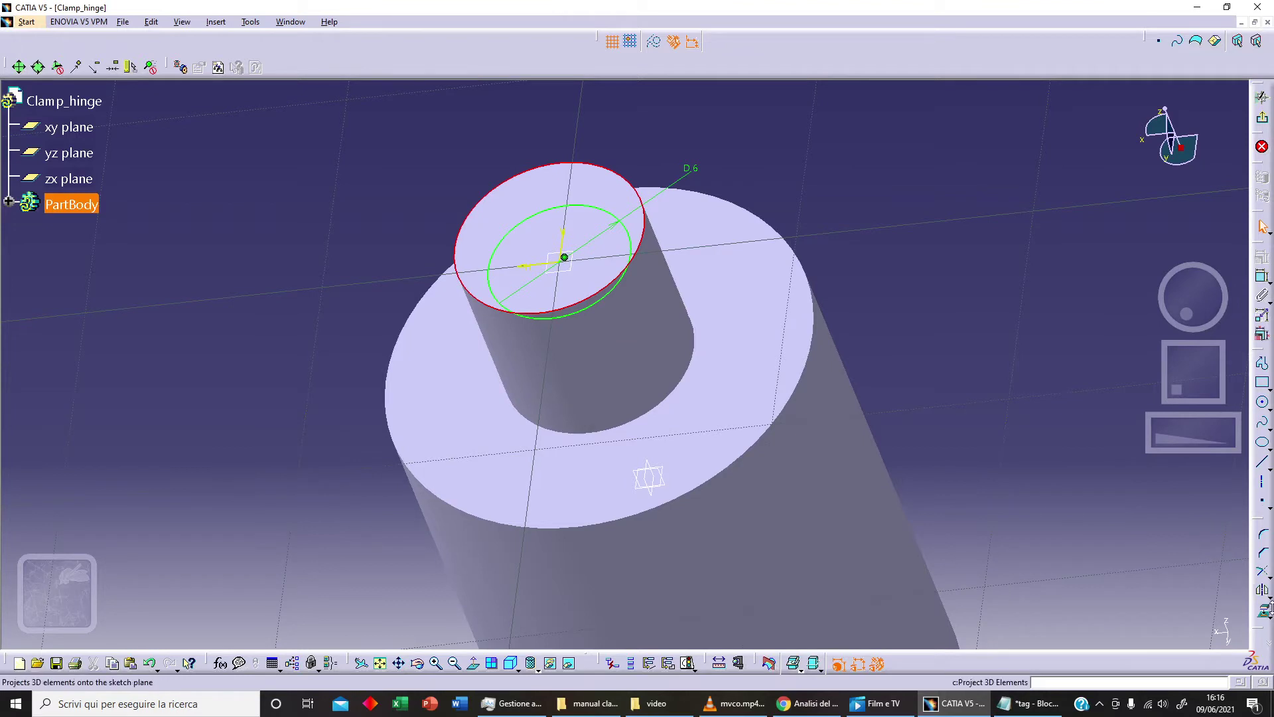
{"action": "left_click", "coordinate": [1263, 608]}
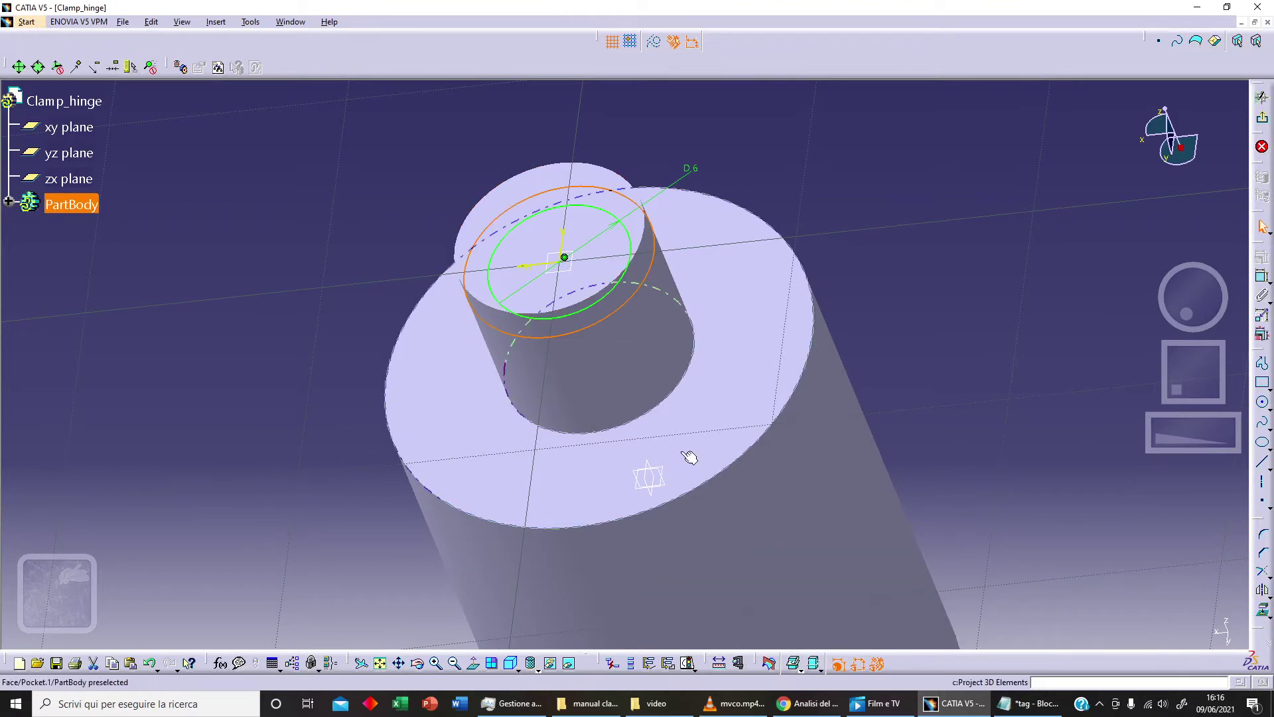
{"action": "middle_click_drag", "start_coordinate": [684, 453], "coordinate": [665, 349]}
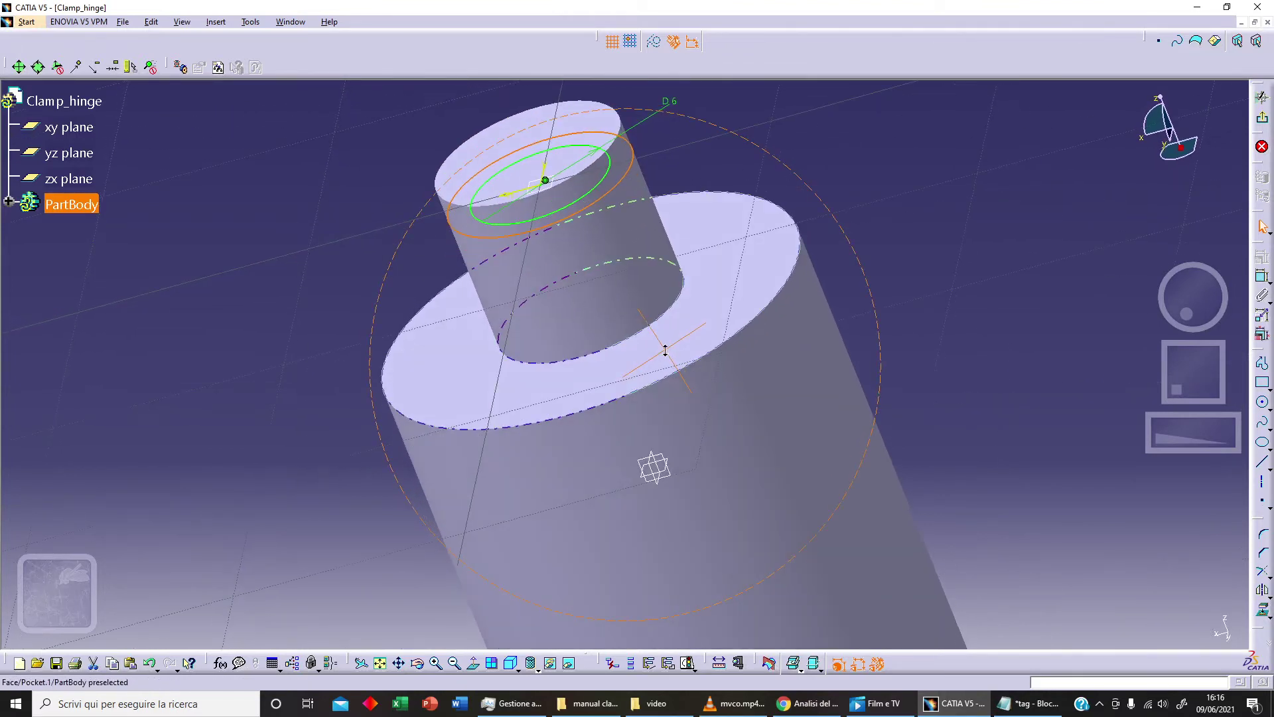
{"action": "left_click", "coordinate": [1263, 120]}
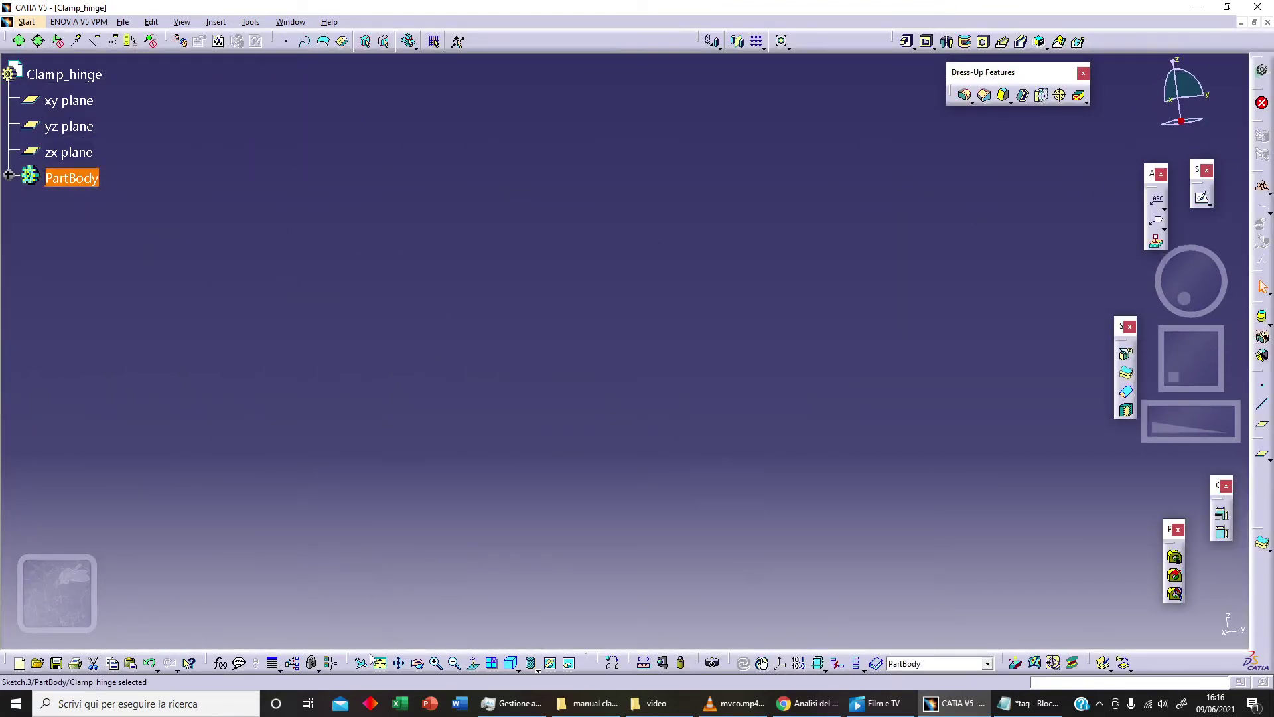
Cut a 1 mm deep pocket from the ring sketch with the direction reversed, forming a groove around the stud.
{"action": "left_click", "coordinate": [376, 661]}
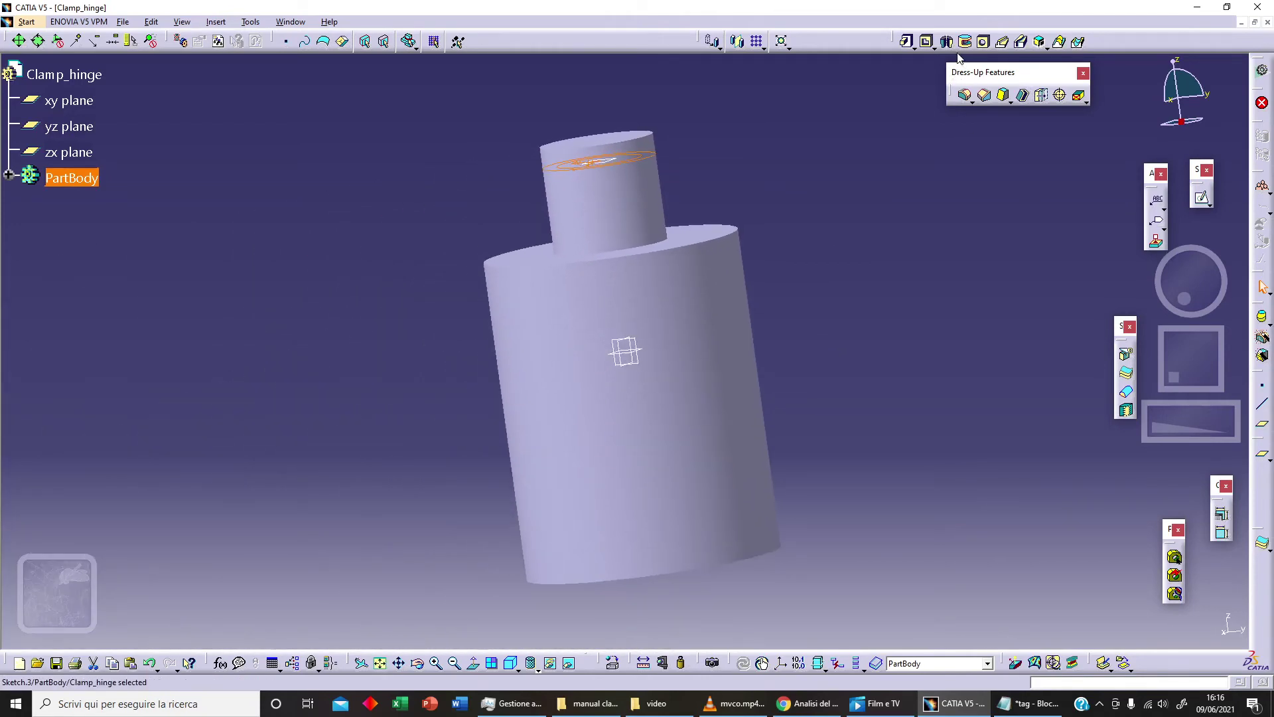
{"action": "left_click", "coordinate": [928, 42]}
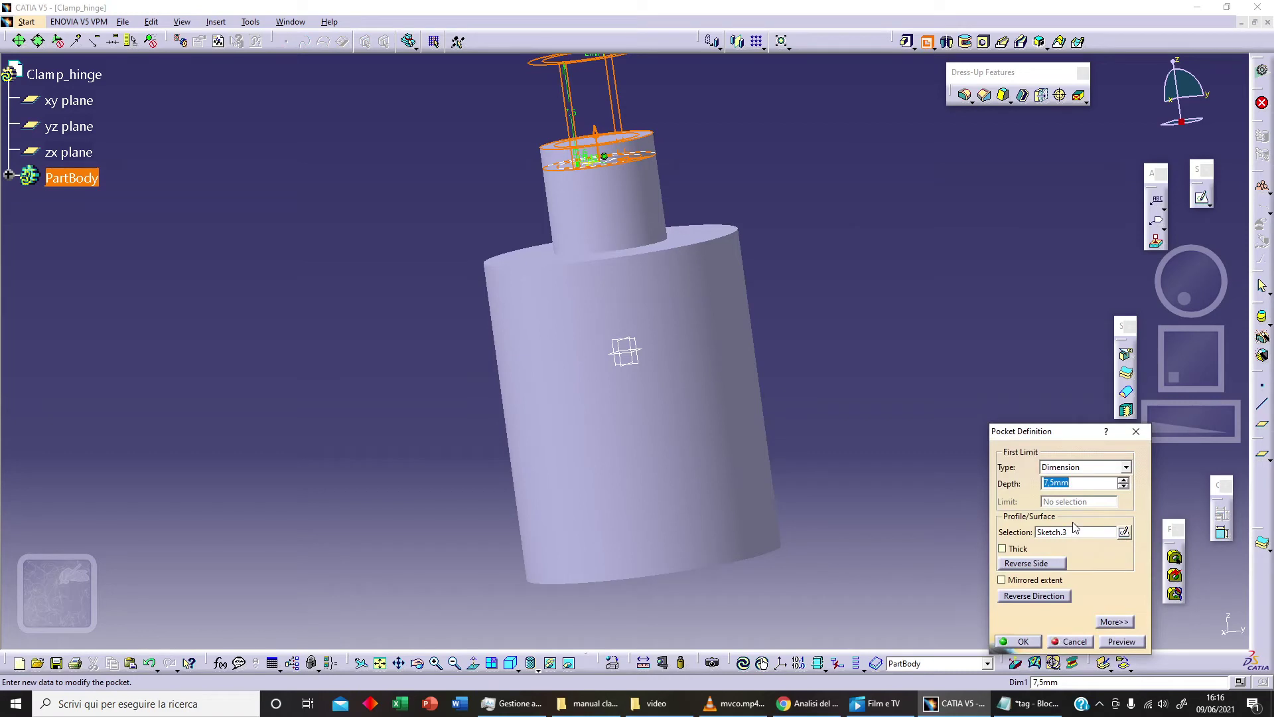
{"action": "type", "text": "1"}
{"action": "left_click", "coordinate": [1052, 596]}
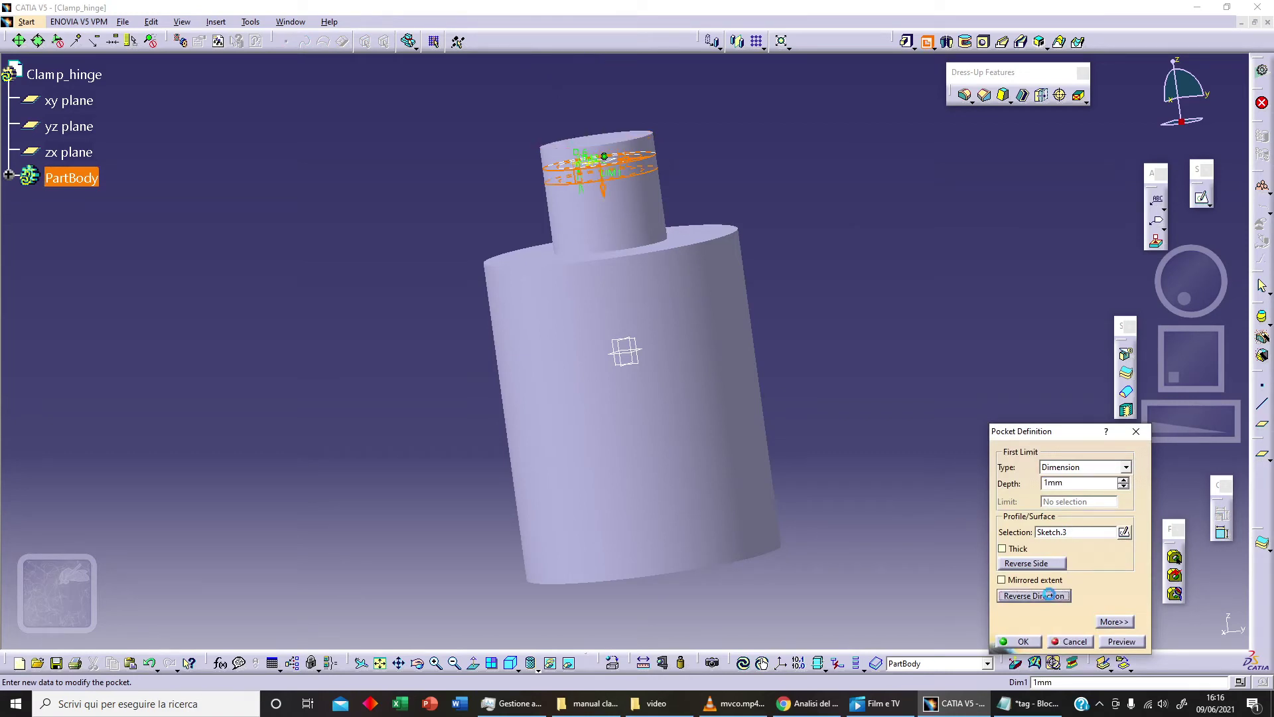
{"action": "left_click", "coordinate": [1121, 641]}
{"action": "left_click", "coordinate": [1019, 641]}
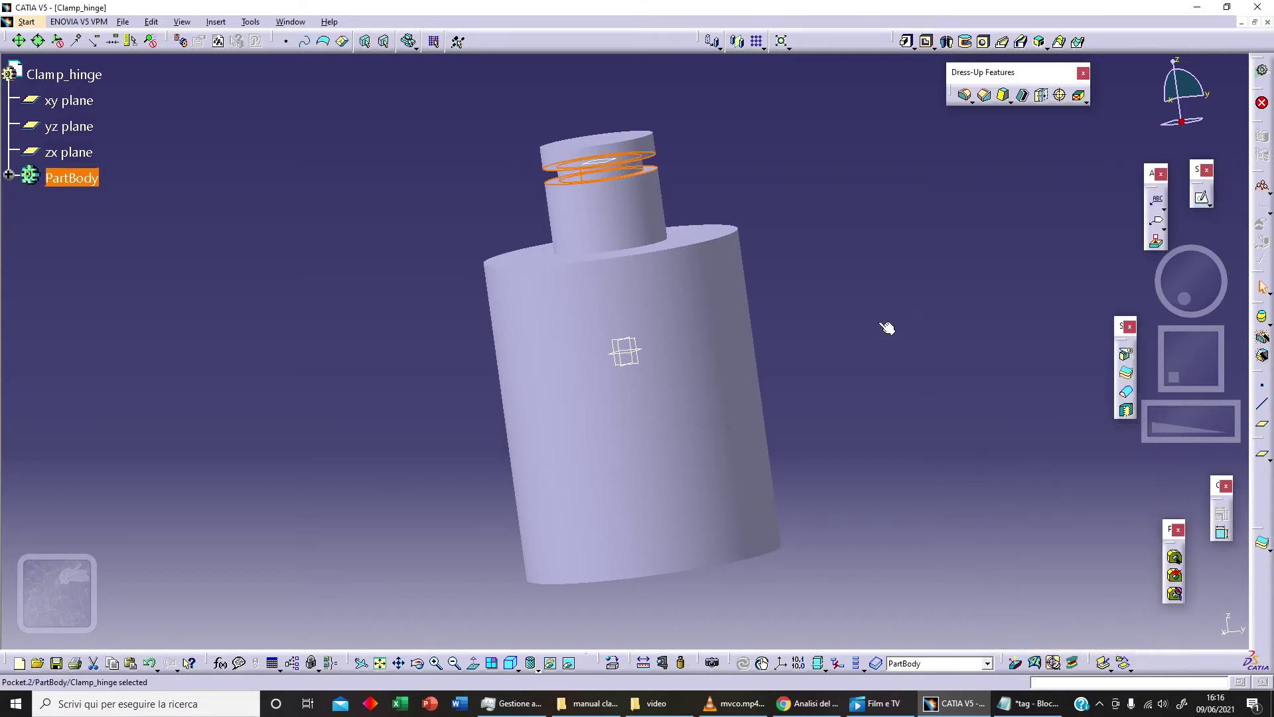
Expand the PartBody's feature list and hide the offset reference plane.
{"action": "middle_click_drag", "start_coordinate": [790, 215], "coordinate": [789, 390]}
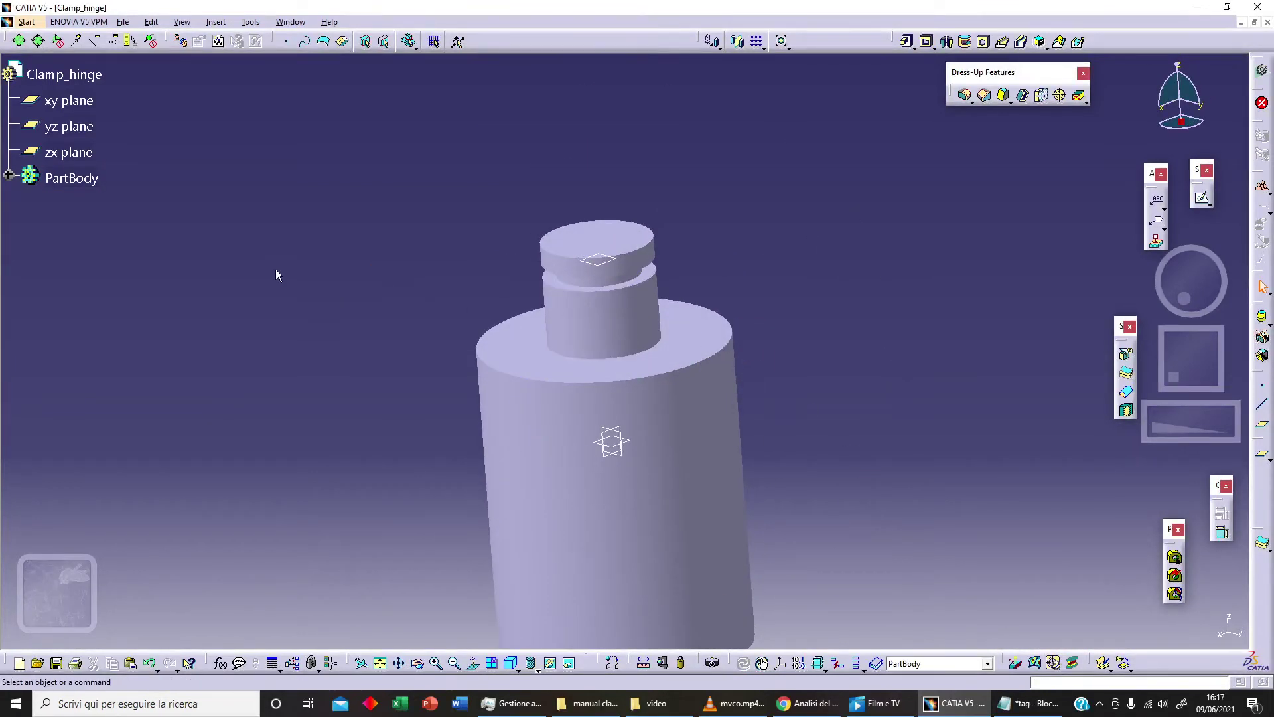
{"action": "left_click", "coordinate": [8, 174]}
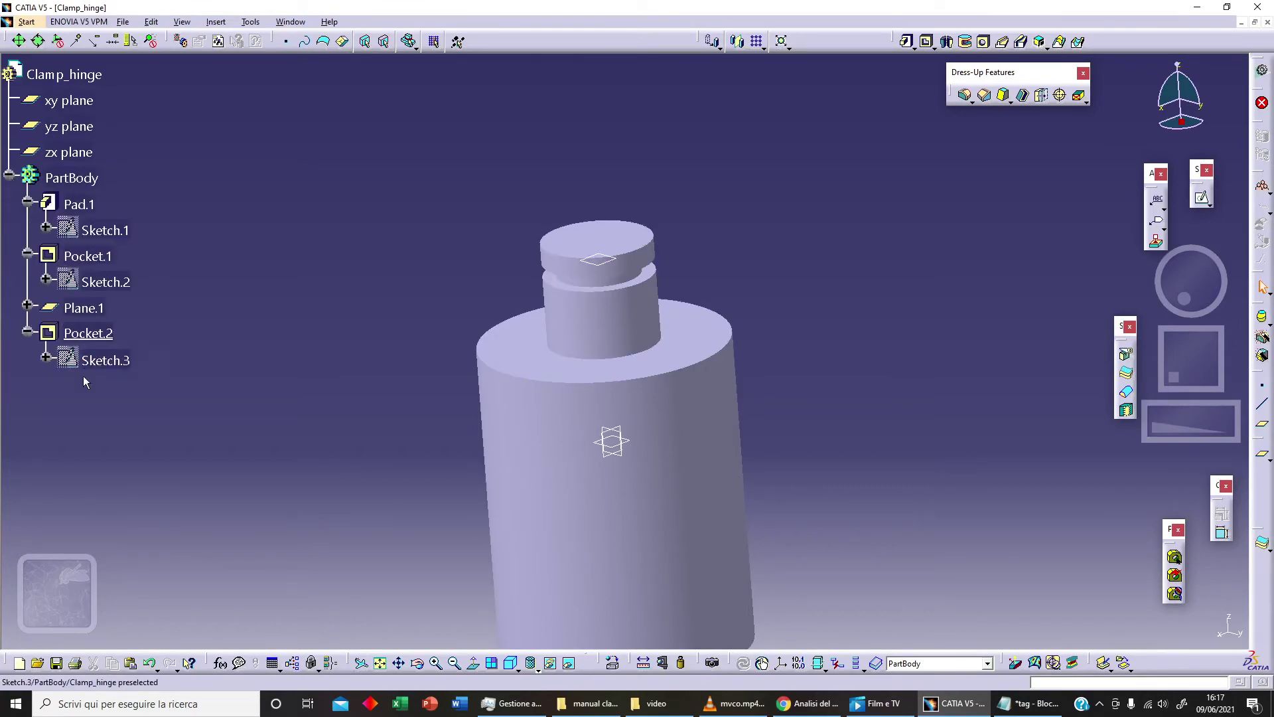
{"action": "right_click", "coordinate": [91, 311]}
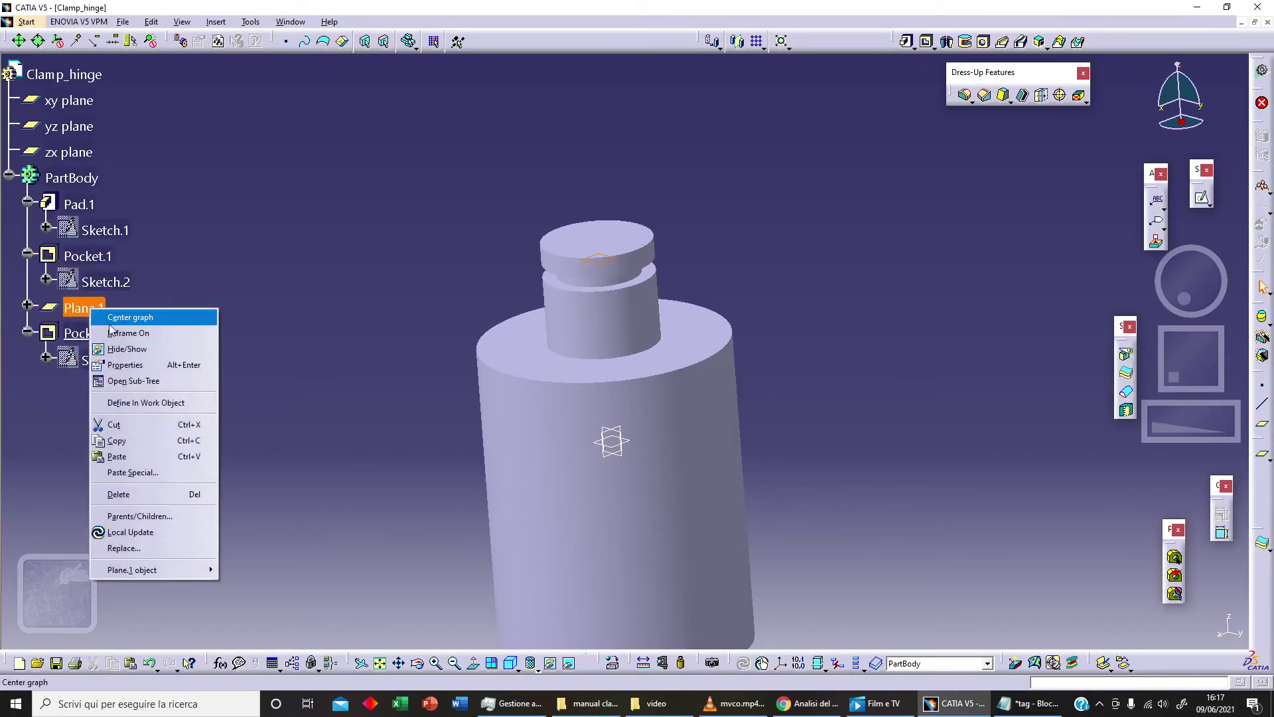
{"action": "left_click", "coordinate": [119, 349]}
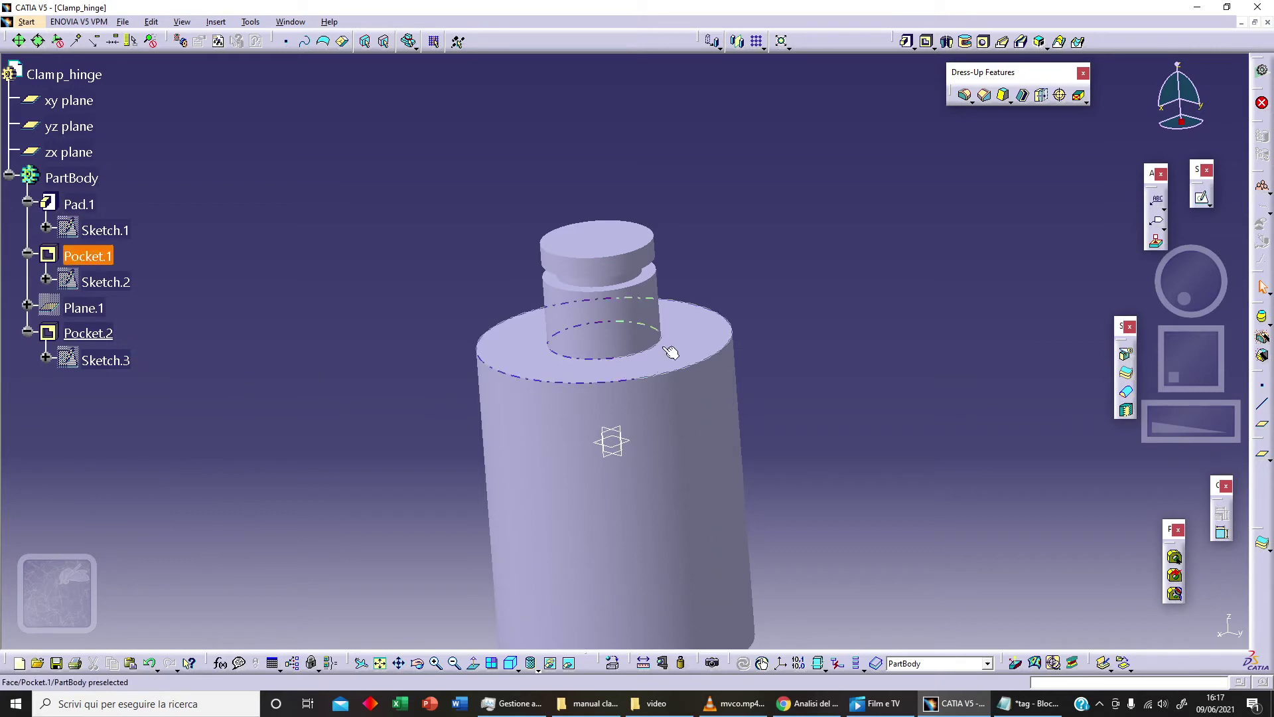
Chamfer the stud's end edge with a length of 0.5 mm at 45 degrees.
{"action": "left_click", "coordinate": [985, 95]}
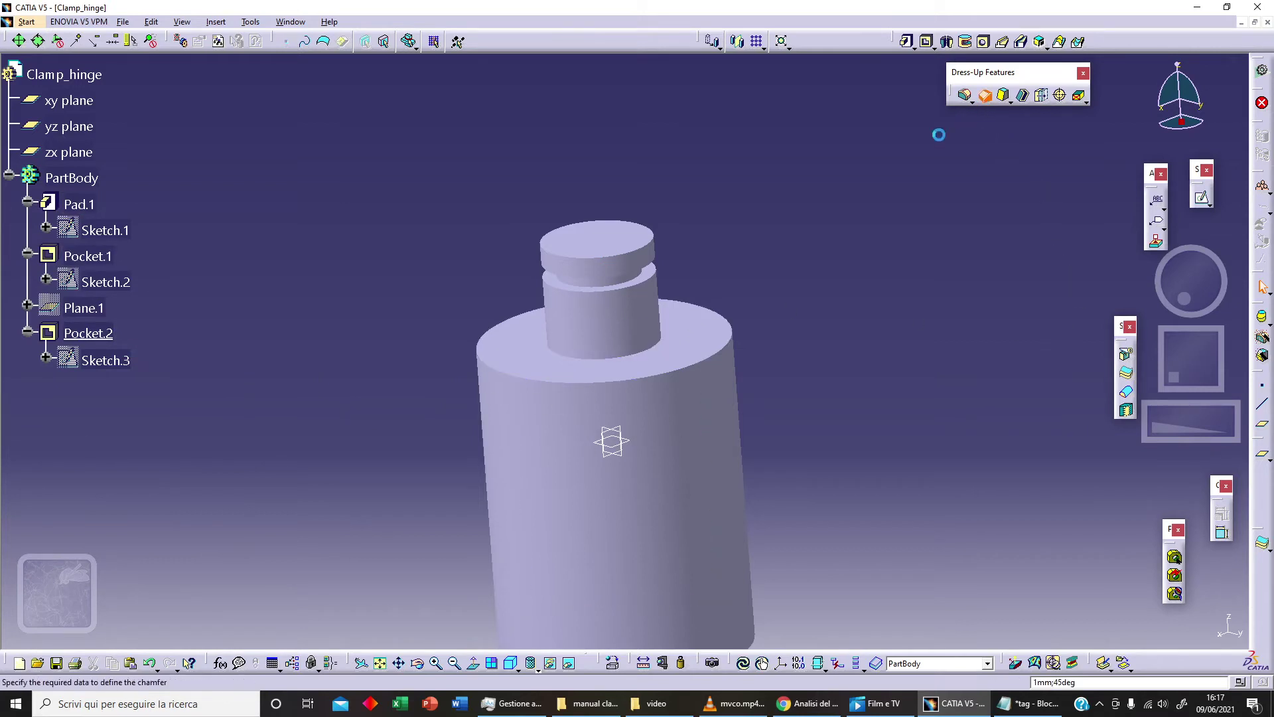
{"action": "left_click", "coordinate": [654, 251]}
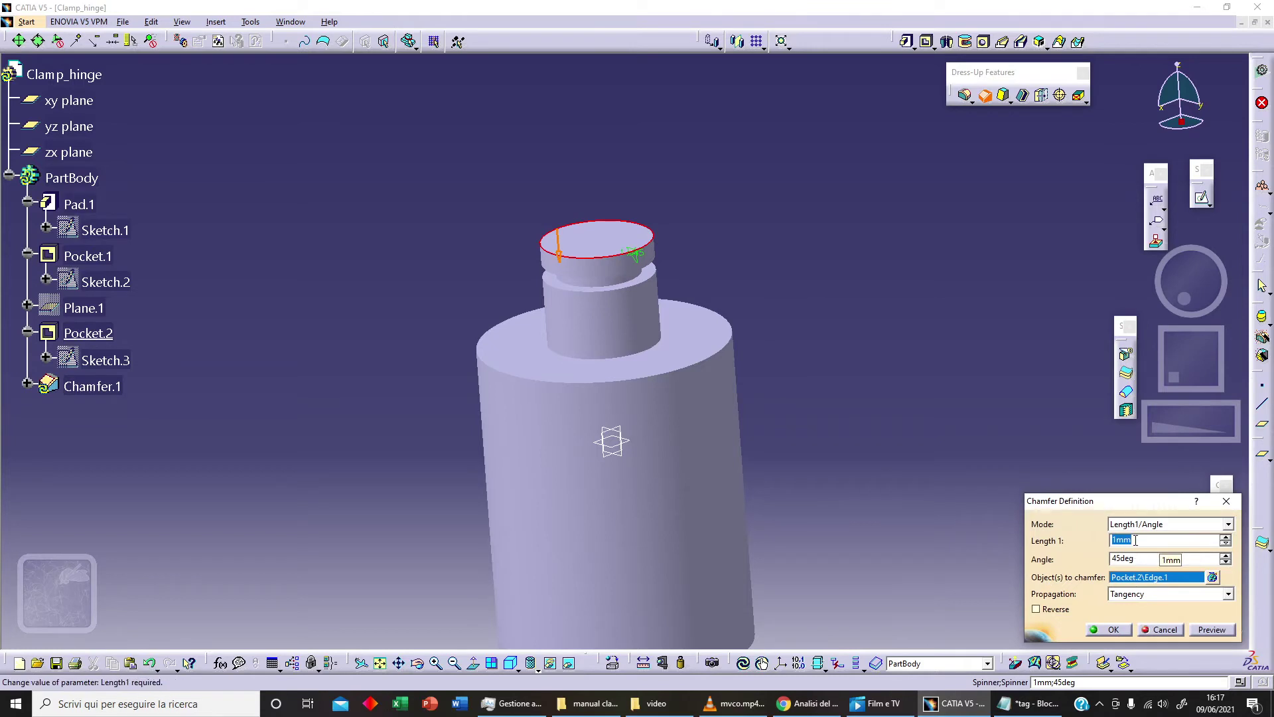
{"action": "type", "text": "0.5"}
{"action": "left_click", "coordinate": [1112, 629]}
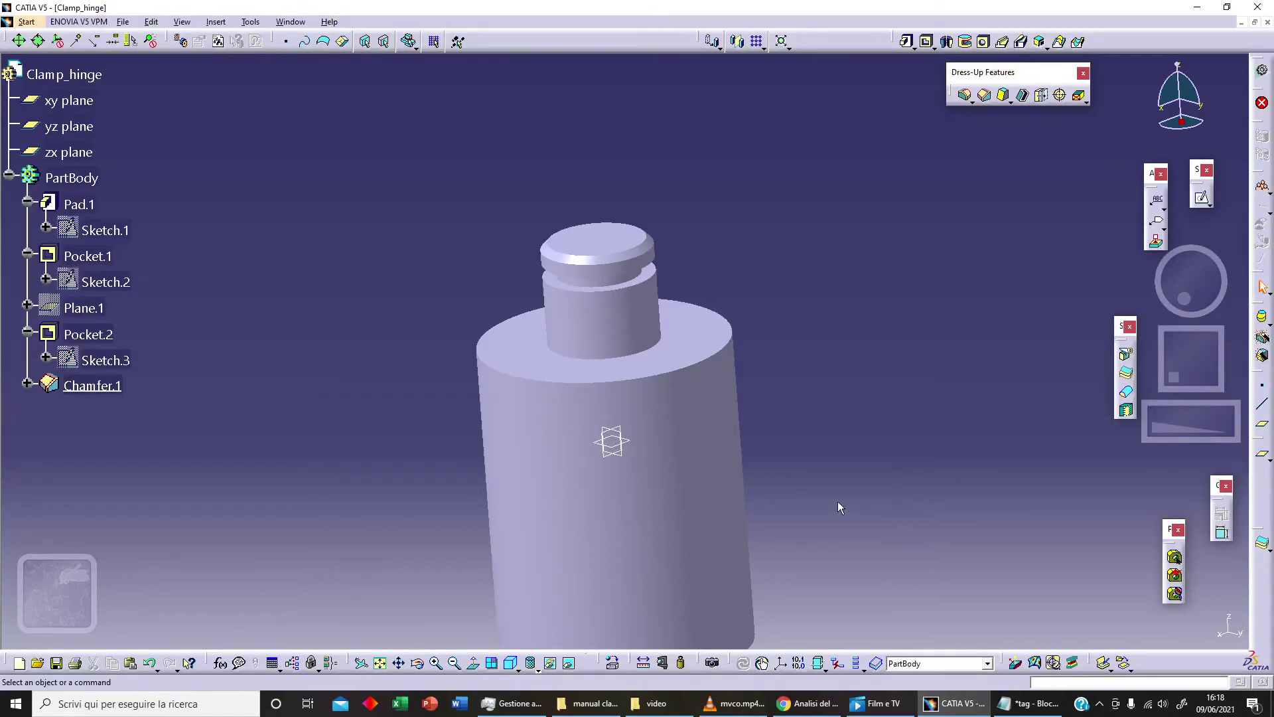
Mirror the end chamfer, the groove pocket and the stud pocket about the xy plane to form the opposite stud.
{"action": "middle_click_drag", "start_coordinate": [802, 515], "coordinate": [859, 416]}
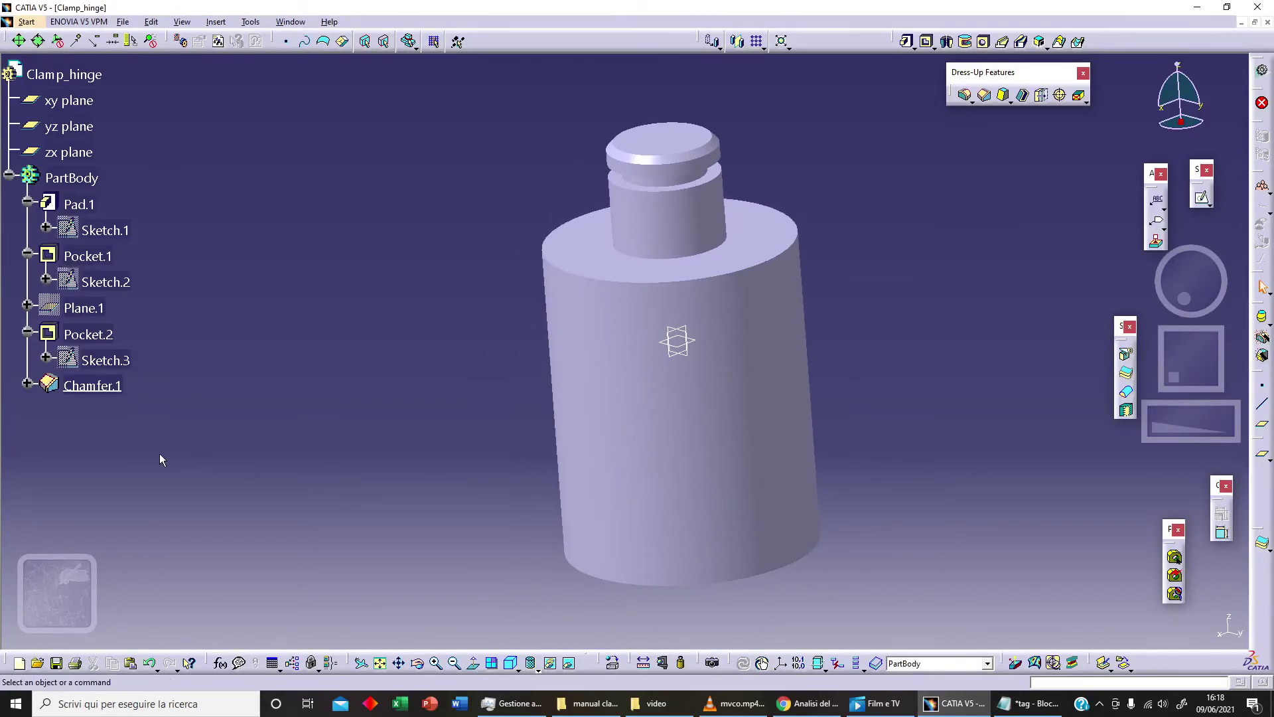
{"action": "left_click", "coordinate": [104, 391]}
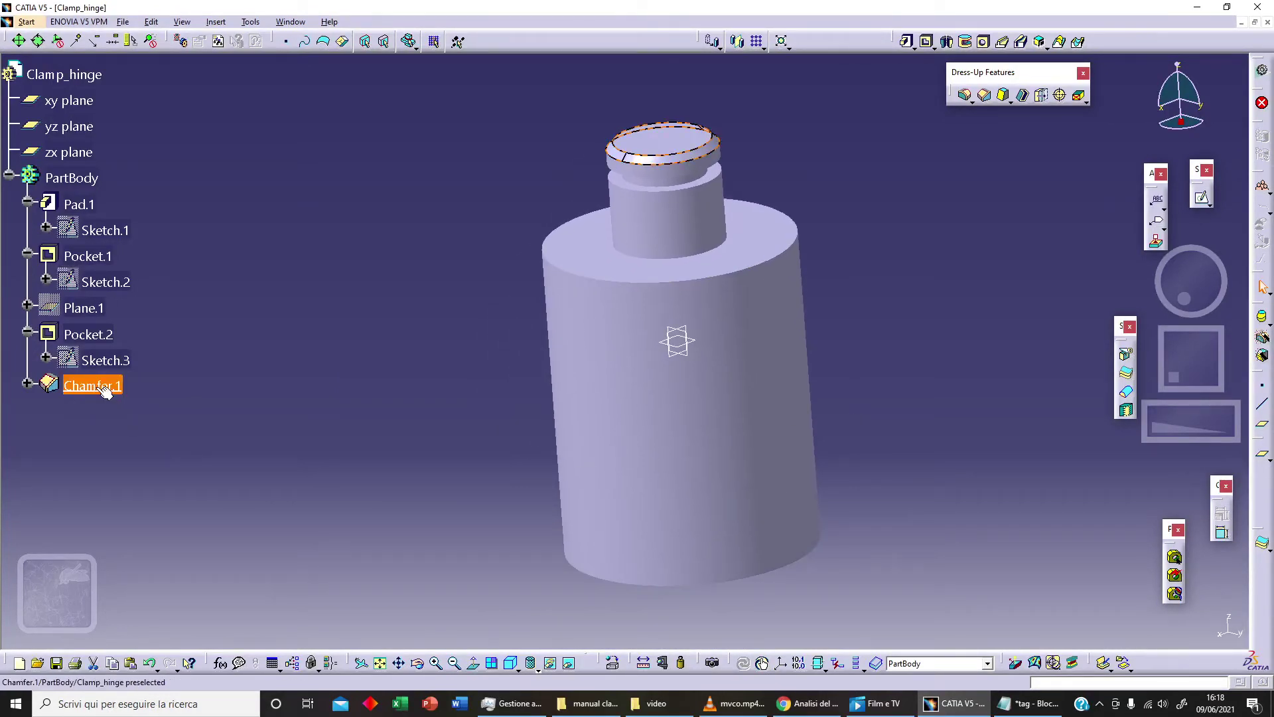
{"action": "left_click", "coordinate": [108, 338], "text": "ctrl"}
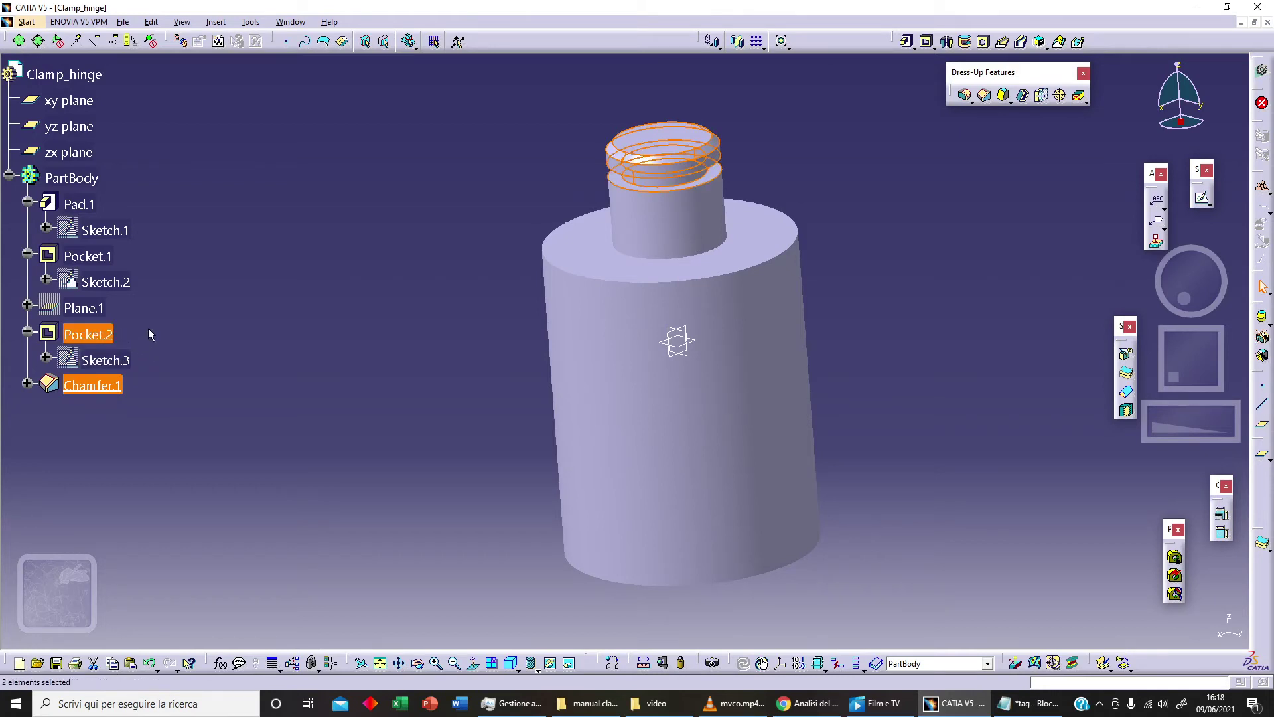
{"action": "left_click", "coordinate": [107, 257], "text": "ctrl"}
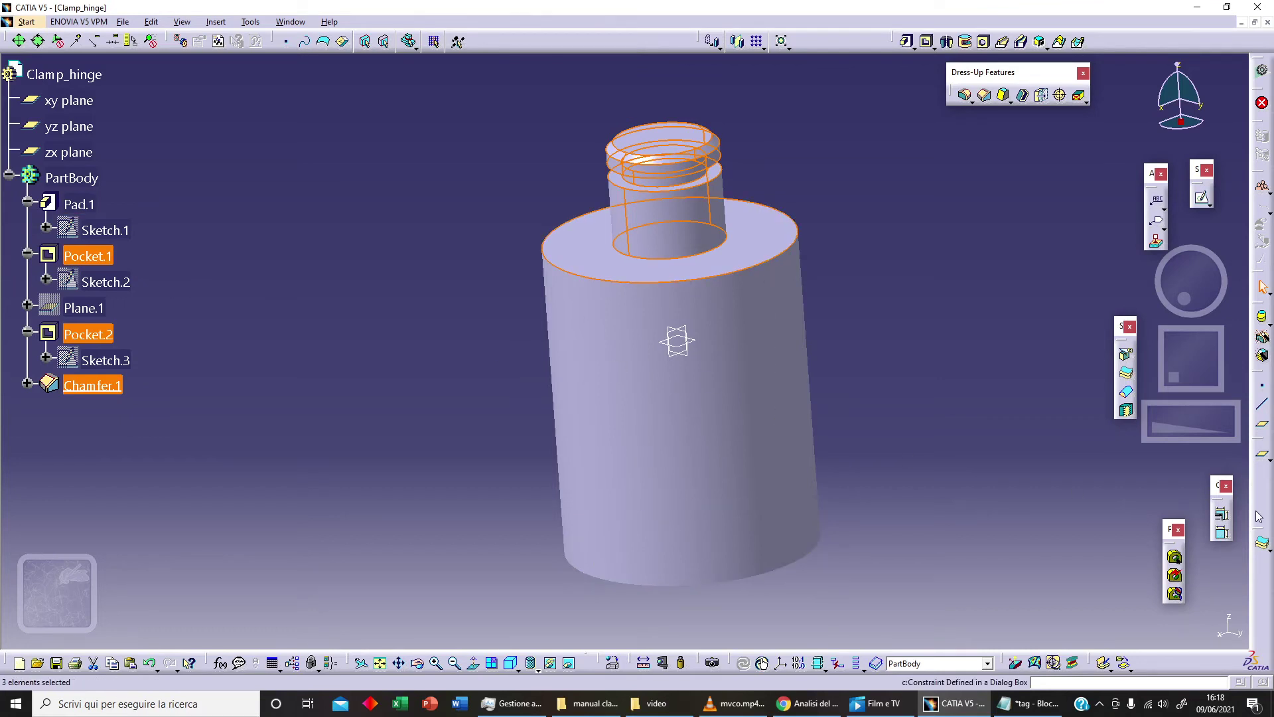
{"action": "left_click", "coordinate": [741, 43]}
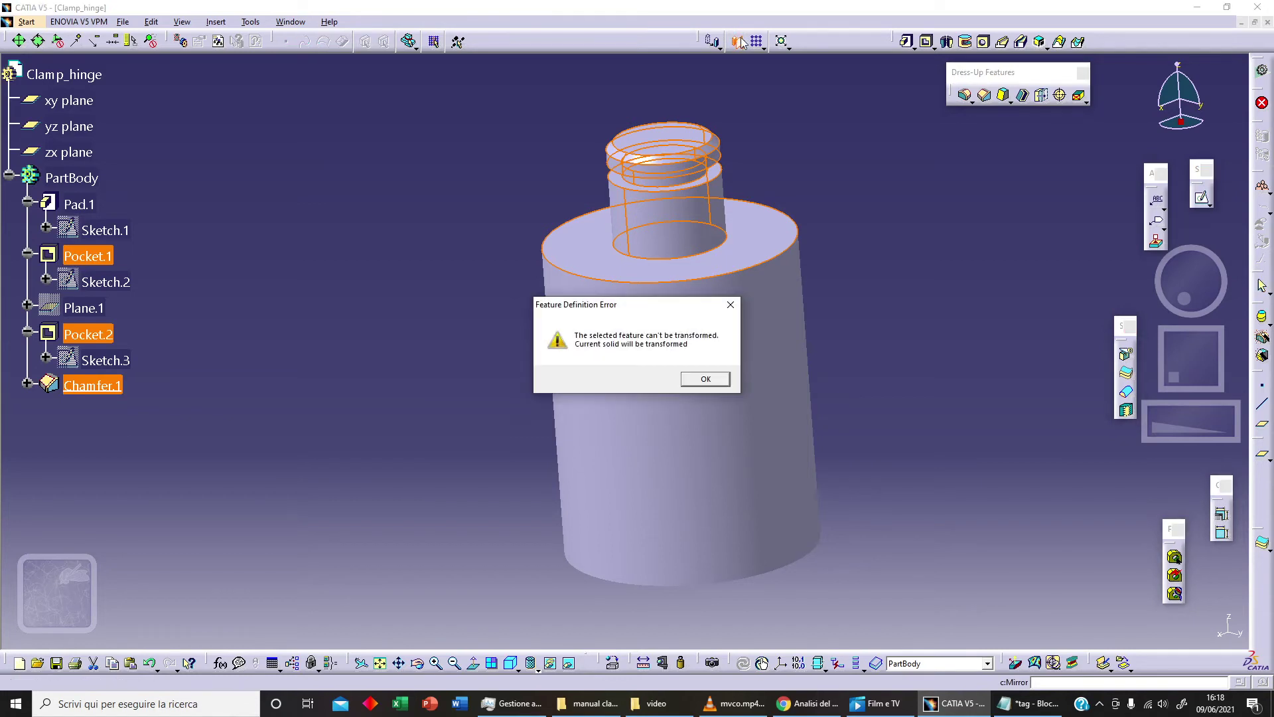
{"action": "left_click", "coordinate": [705, 379]}
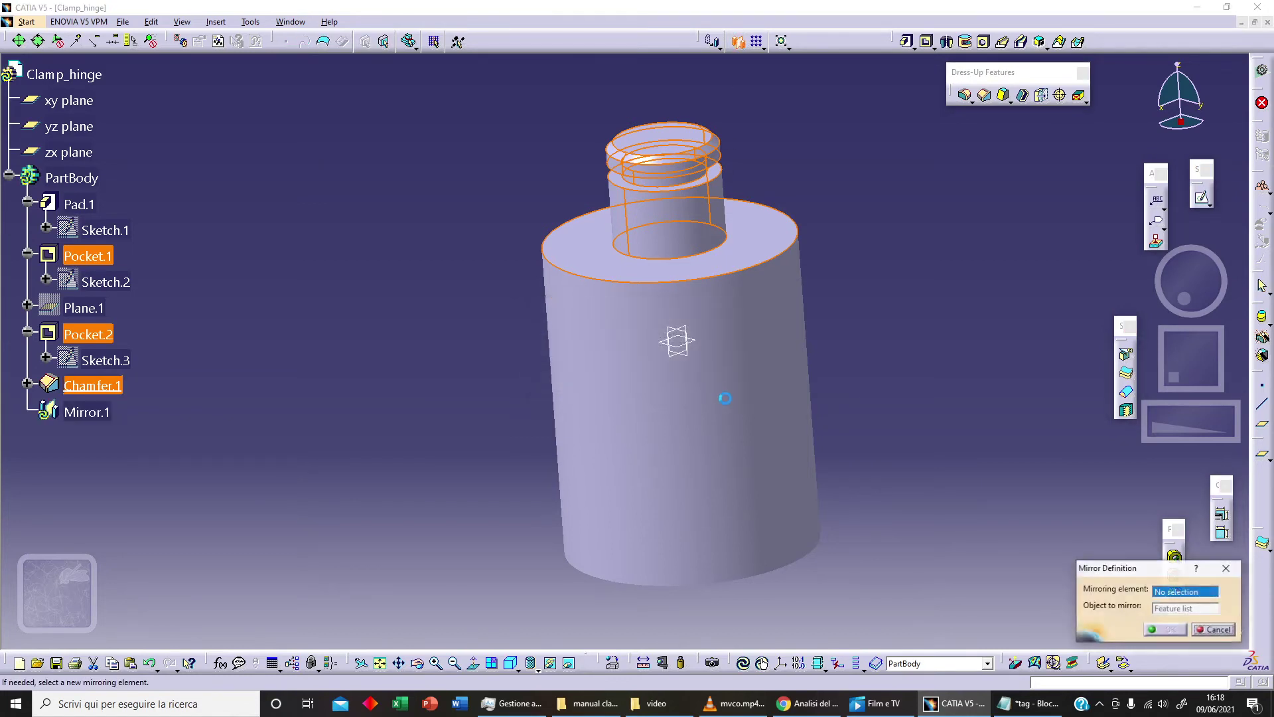
{"action": "left_click", "coordinate": [701, 344]}
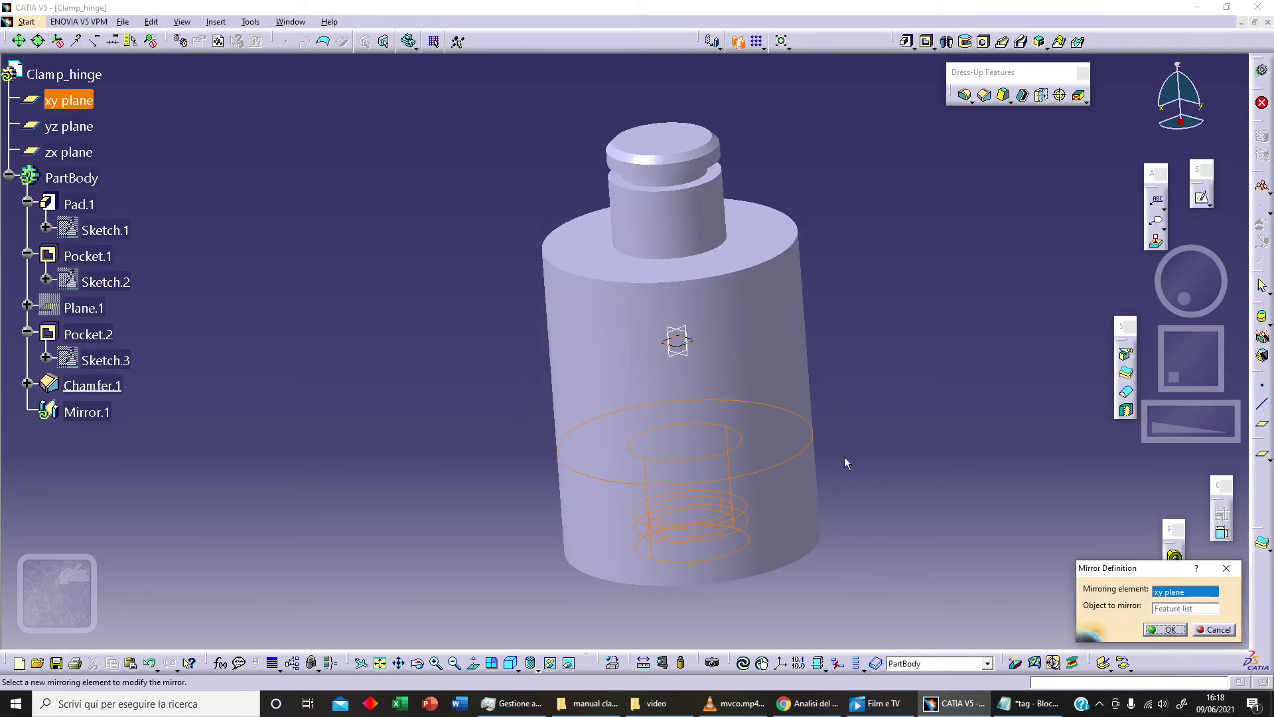
{"action": "left_click", "coordinate": [1170, 630]}
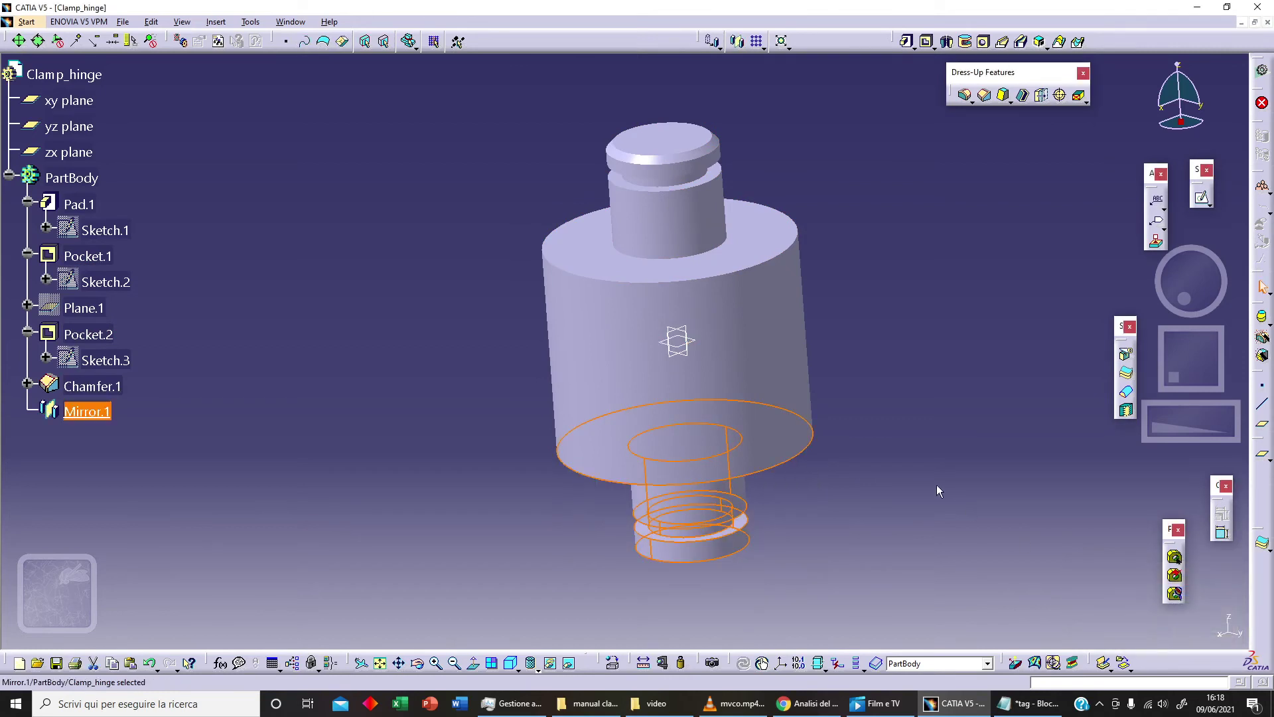
Chamfer the end edge of the mirrored stud with a length of 0.5 mm at 45 degrees.
{"action": "middle_click_drag", "start_coordinate": [596, 325], "coordinate": [598, 369]}
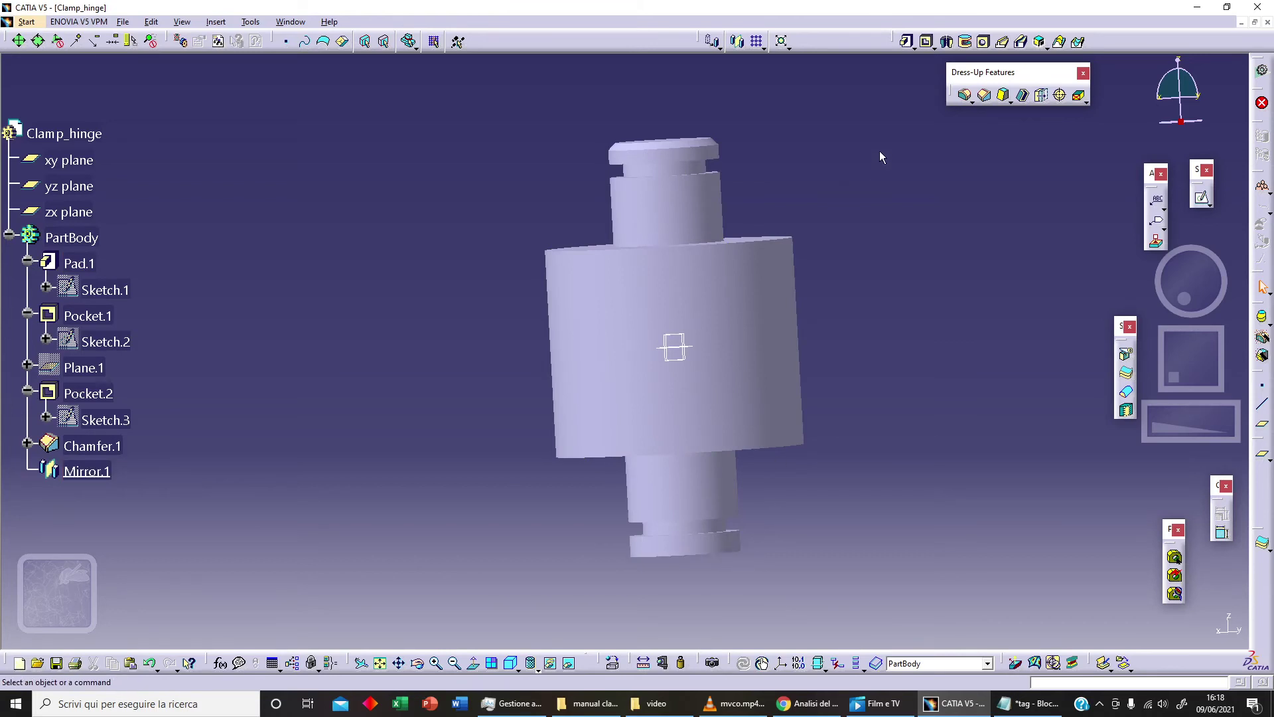
{"action": "left_click", "coordinate": [984, 95]}
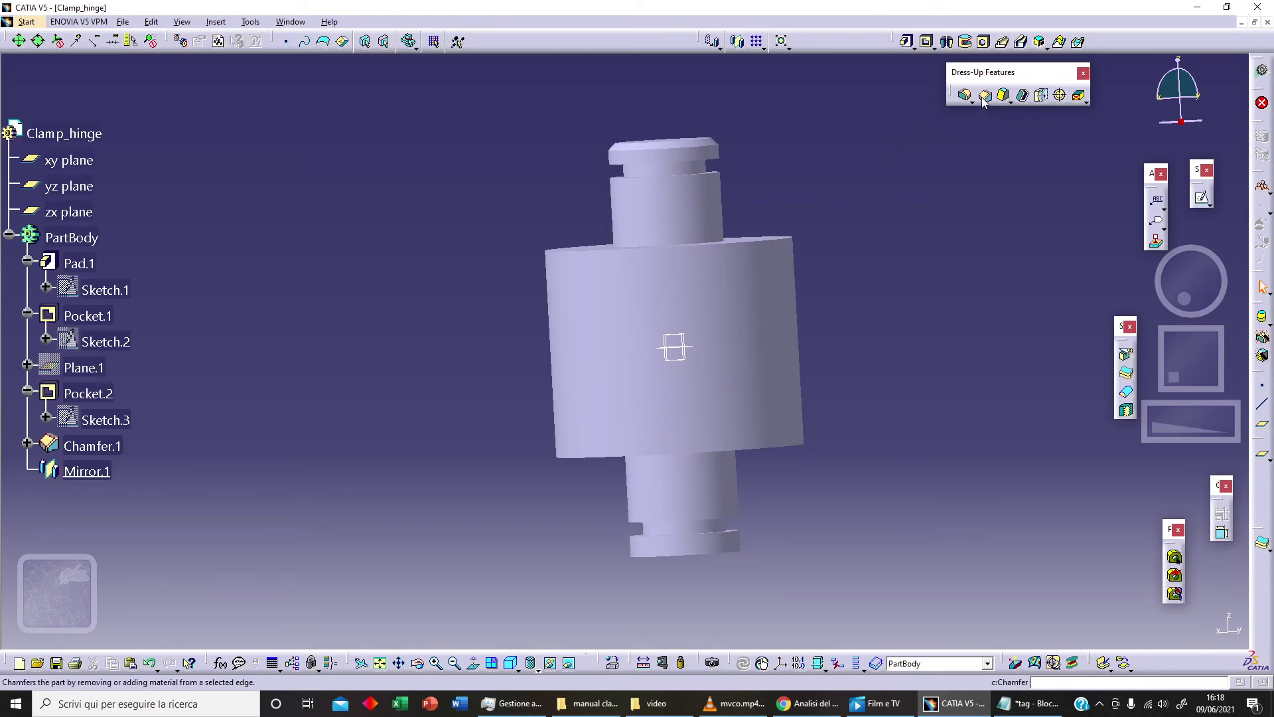
{"action": "left_click", "coordinate": [742, 548]}
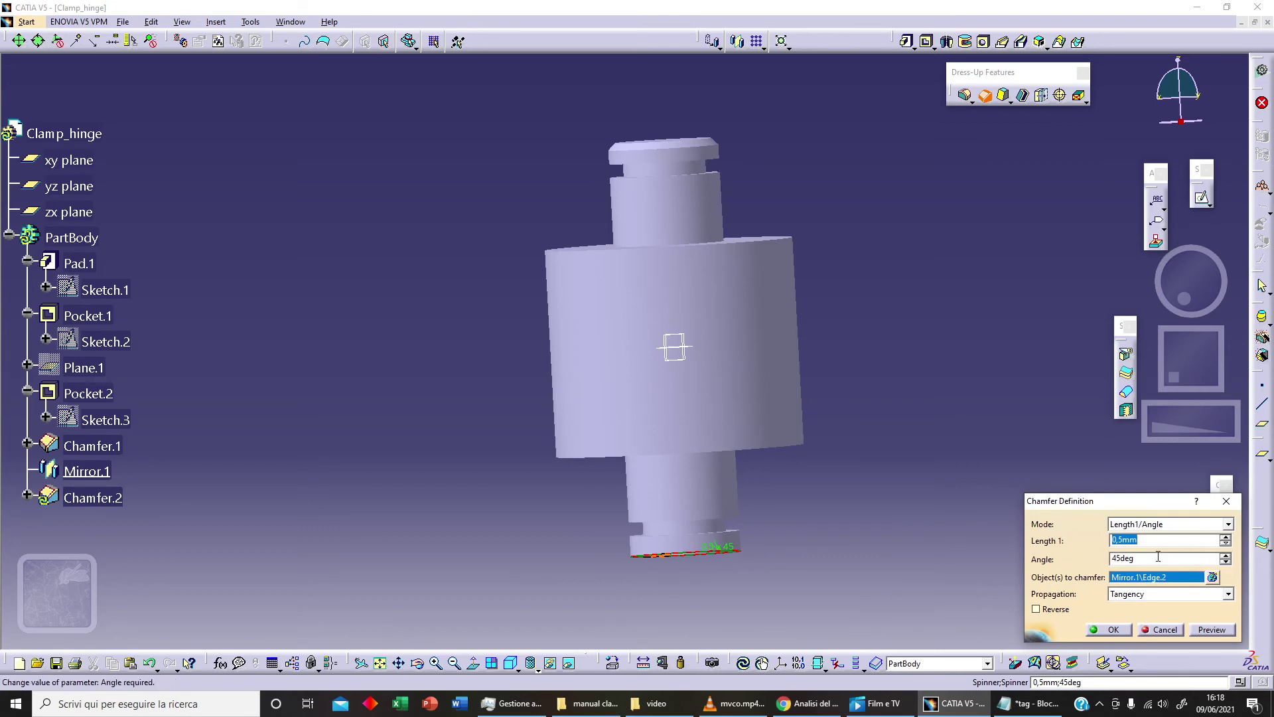
{"action": "left_click", "coordinate": [1113, 629]}
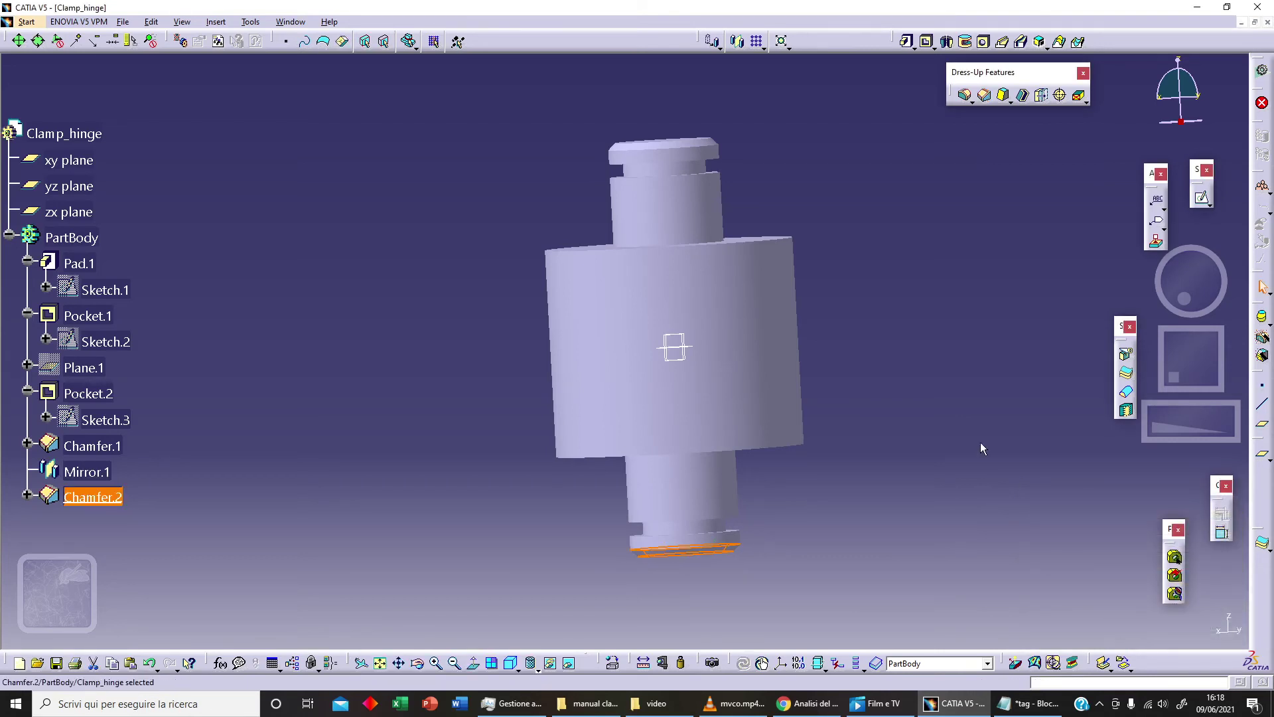
Hide the xy, yz and zx reference planes together.
{"action": "middle_click_drag", "start_coordinate": [934, 395], "coordinate": [604, 447]}
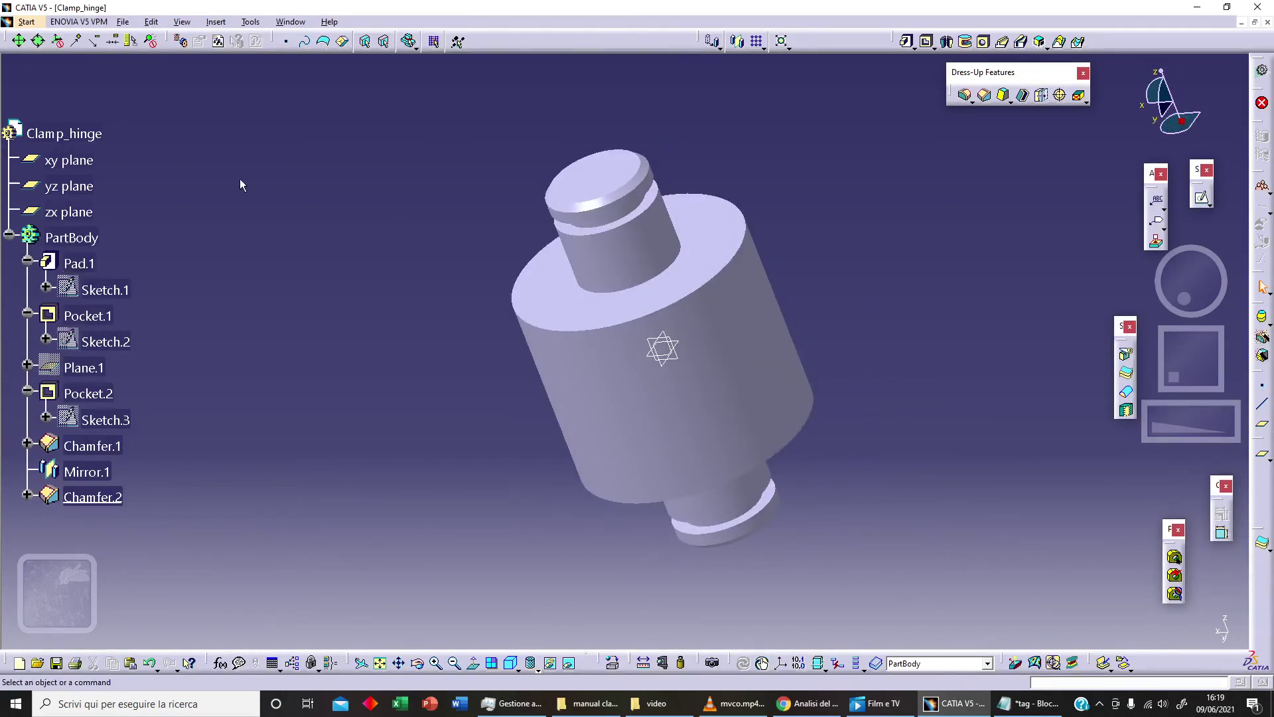
{"action": "left_click", "coordinate": [86, 160]}
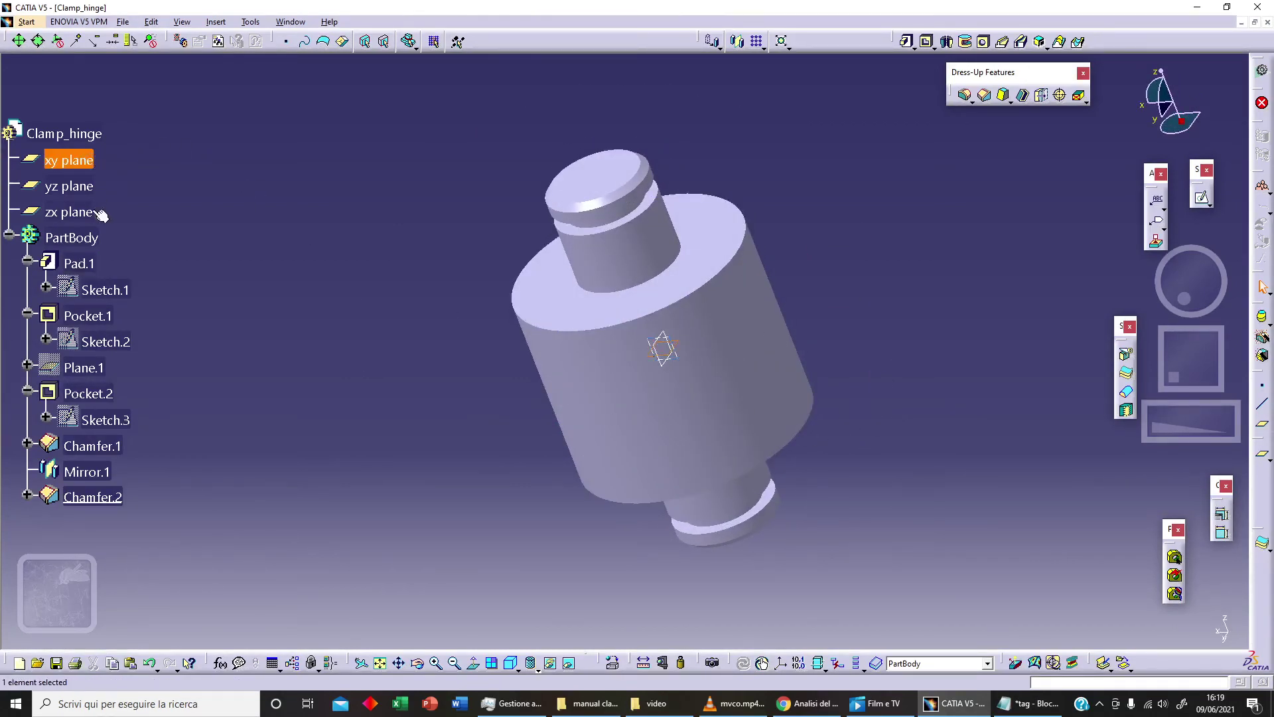
{"action": "left_click", "coordinate": [88, 214], "text": "ctrl"}
{"action": "left_click", "coordinate": [81, 187], "text": "ctrl"}
{"action": "right_click", "coordinate": [79, 180]}
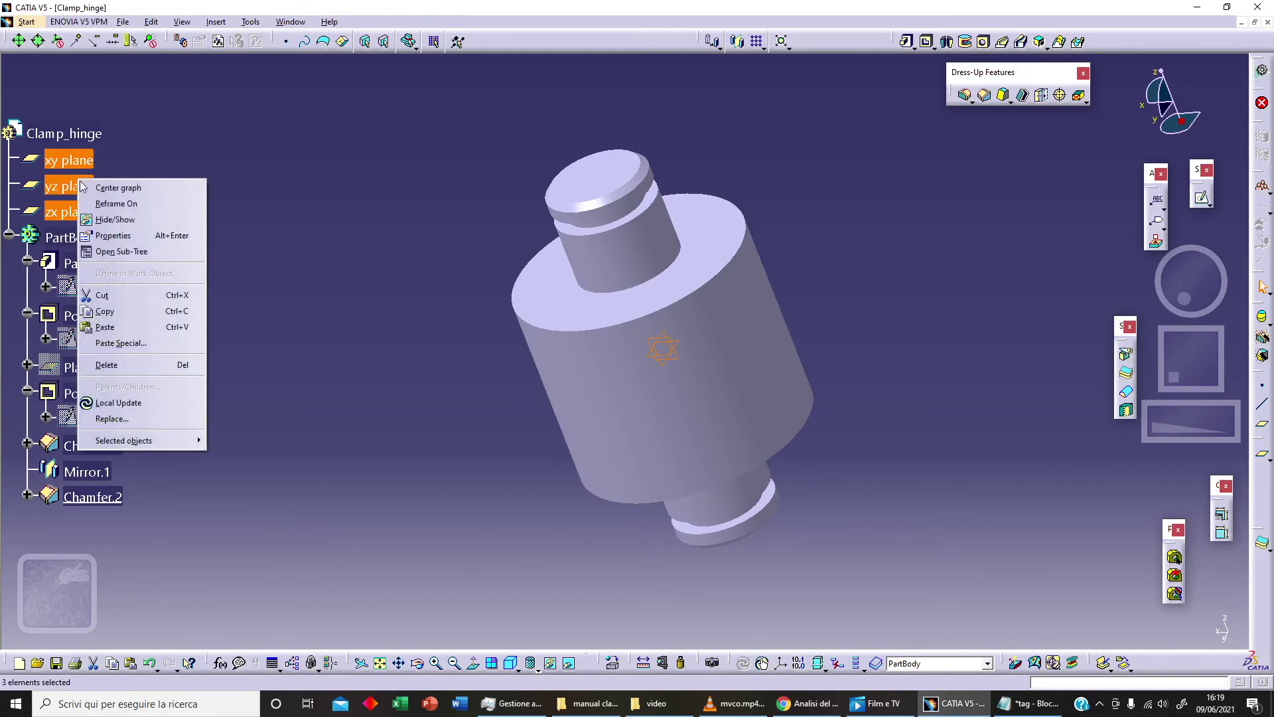
{"action": "left_click", "coordinate": [113, 221]}
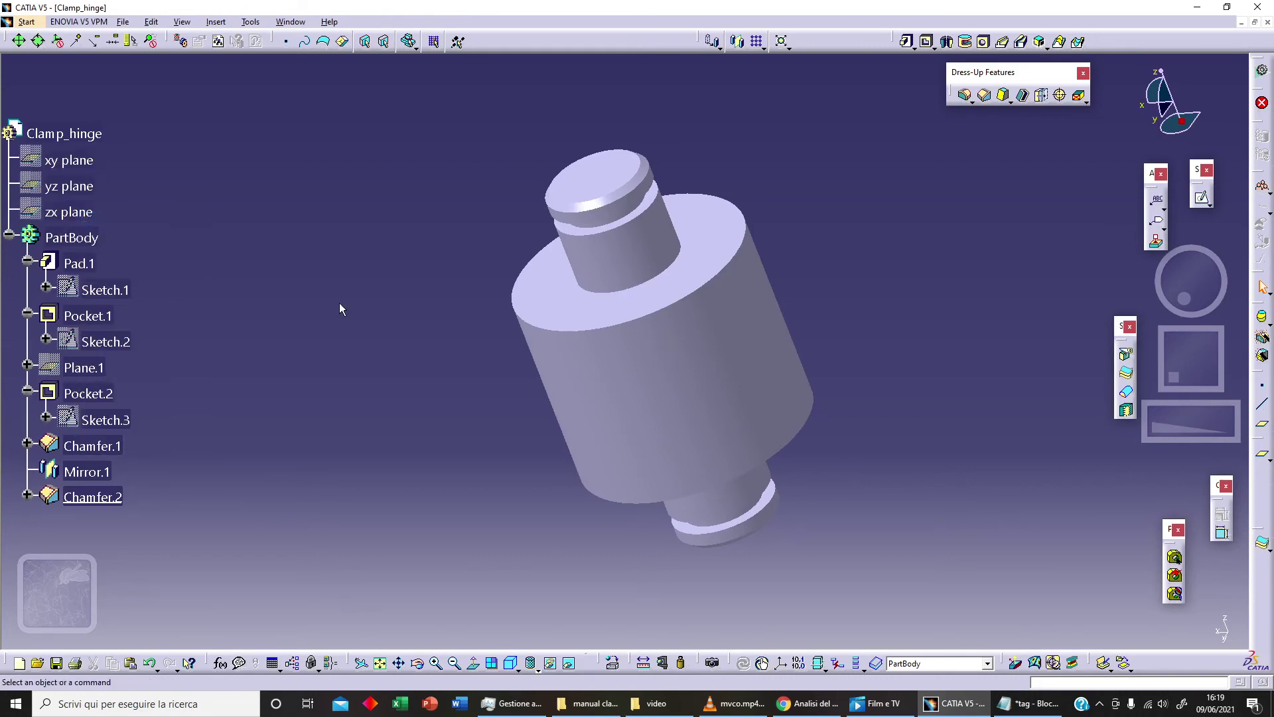
Apply the DS Gold painting material from the default material catalog to the whole Clamp_hinge part.
{"action": "left_click", "coordinate": [648, 356]}
{"action": "left_click", "coordinate": [640, 605]}
{"action": "left_click", "coordinate": [66, 134]}
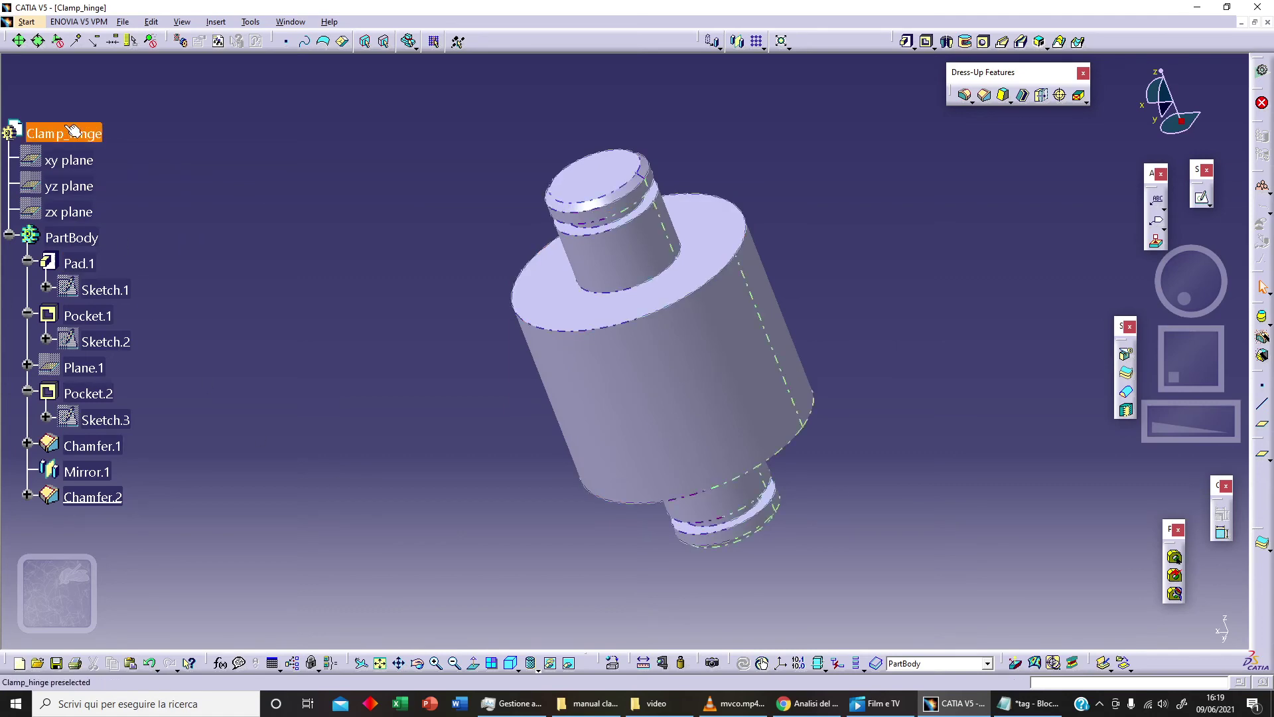
{"action": "left_click", "coordinate": [614, 663]}
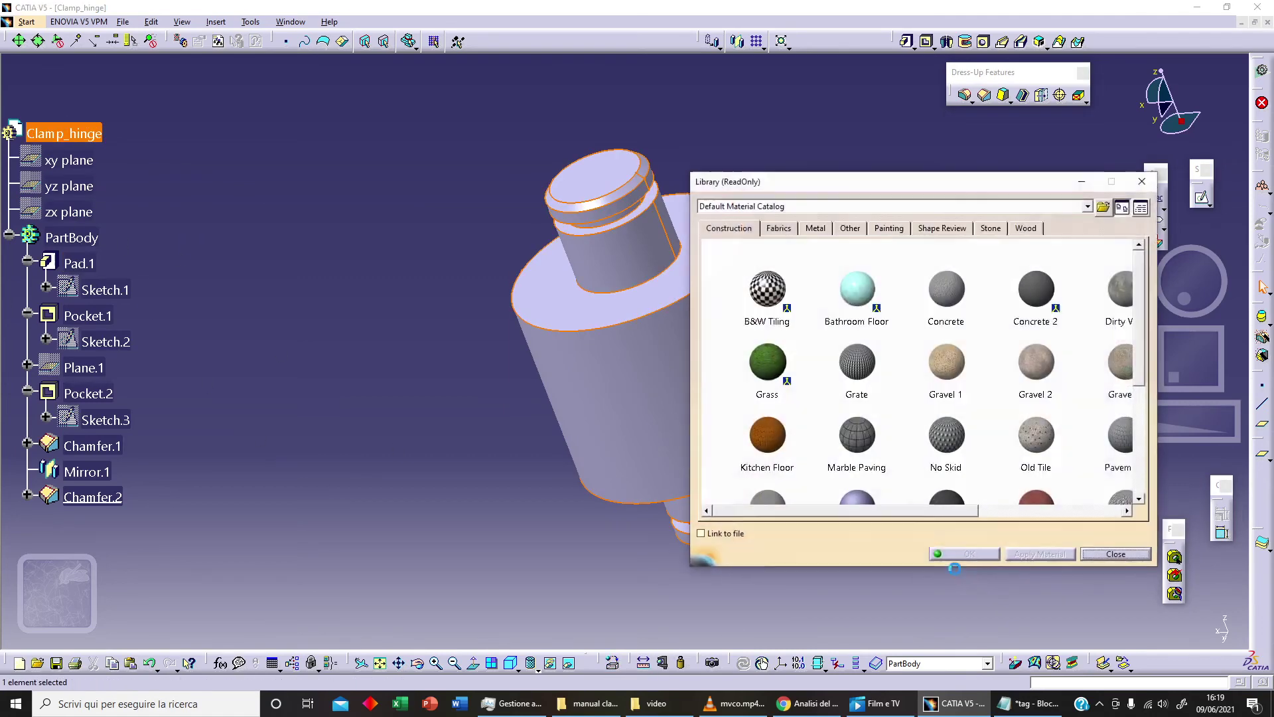
{"action": "left_click", "coordinate": [890, 231]}
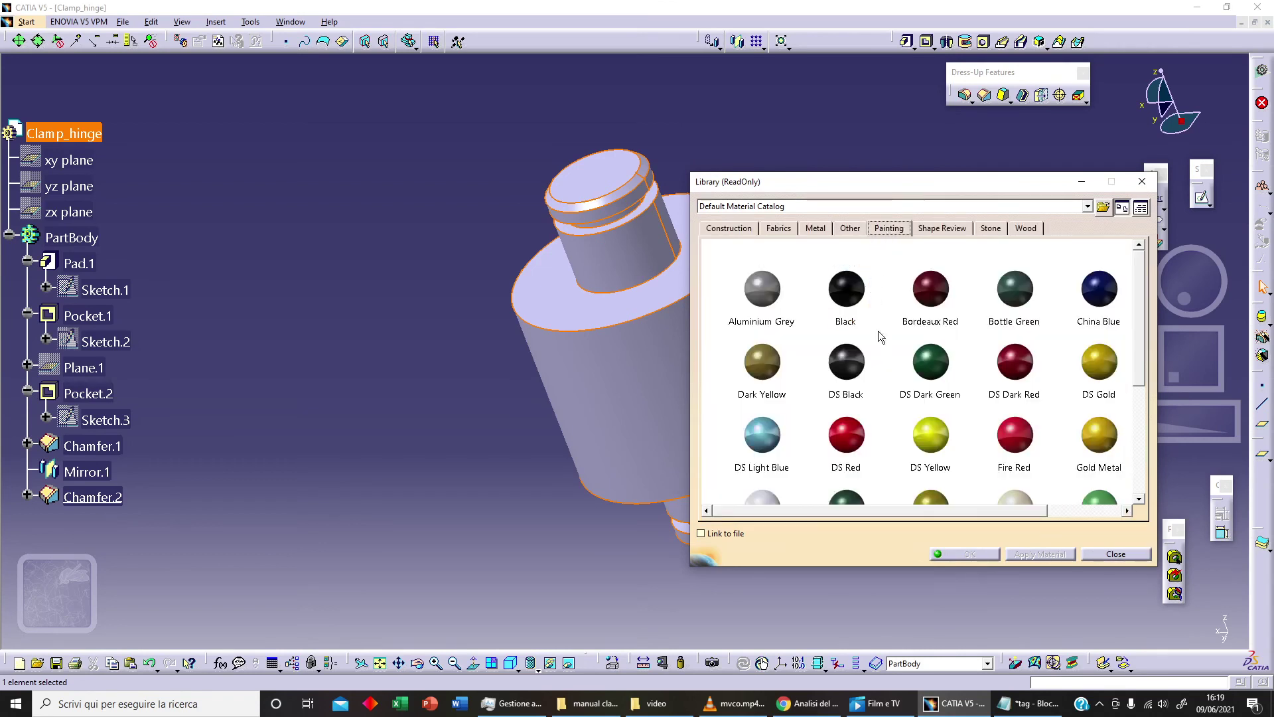
{"action": "scroll", "coordinate": [908, 454], "scroll_direction": "down", "scroll_amount": 3}
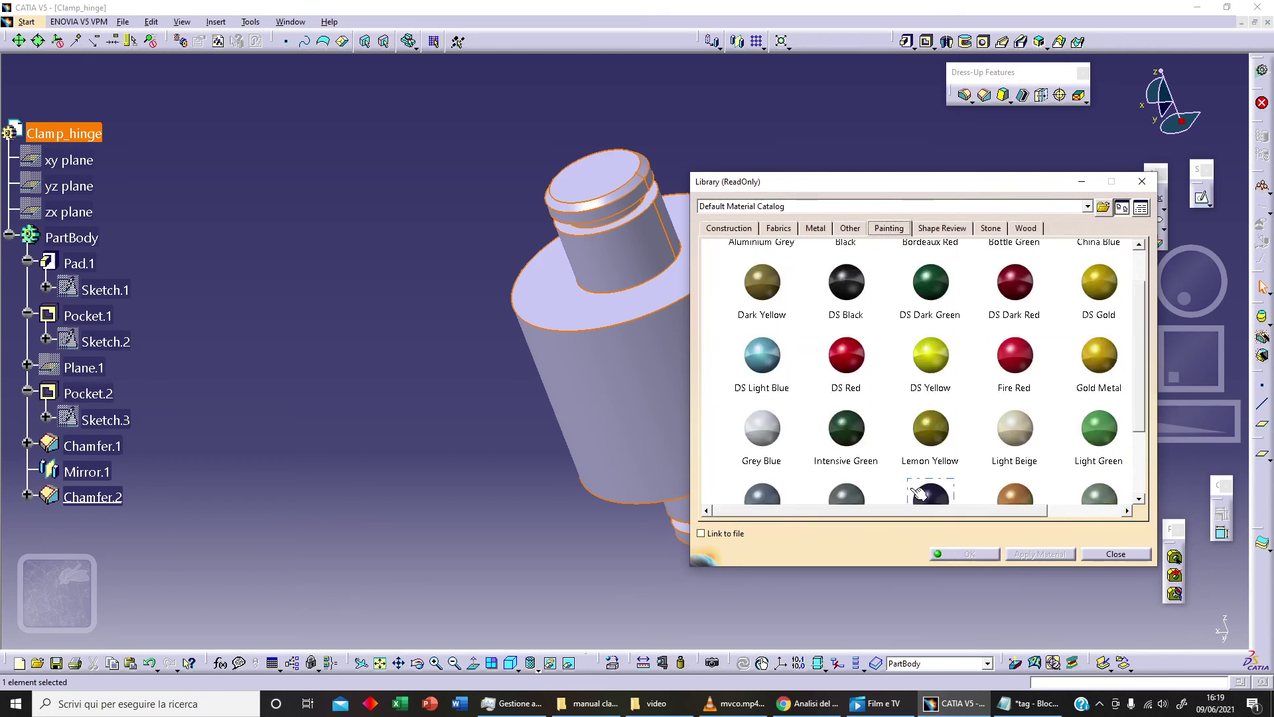
{"action": "left_click", "coordinate": [927, 473]}
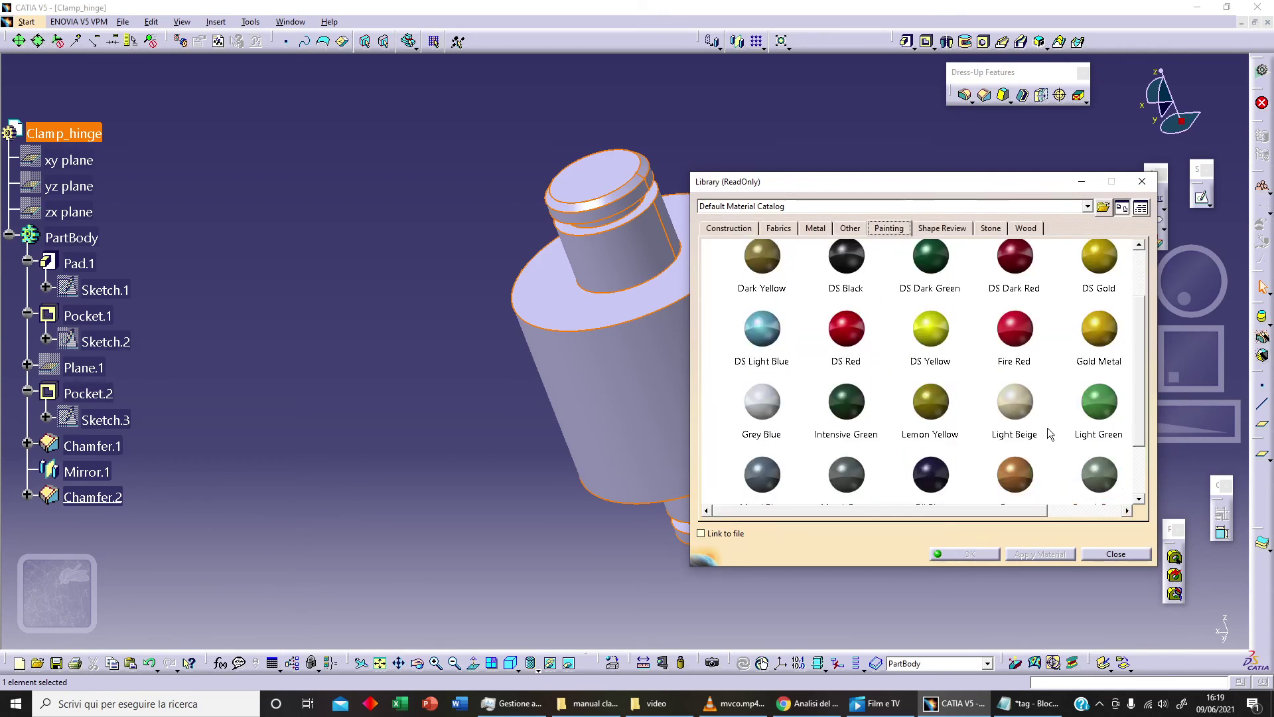
{"action": "left_click", "coordinate": [1100, 272]}
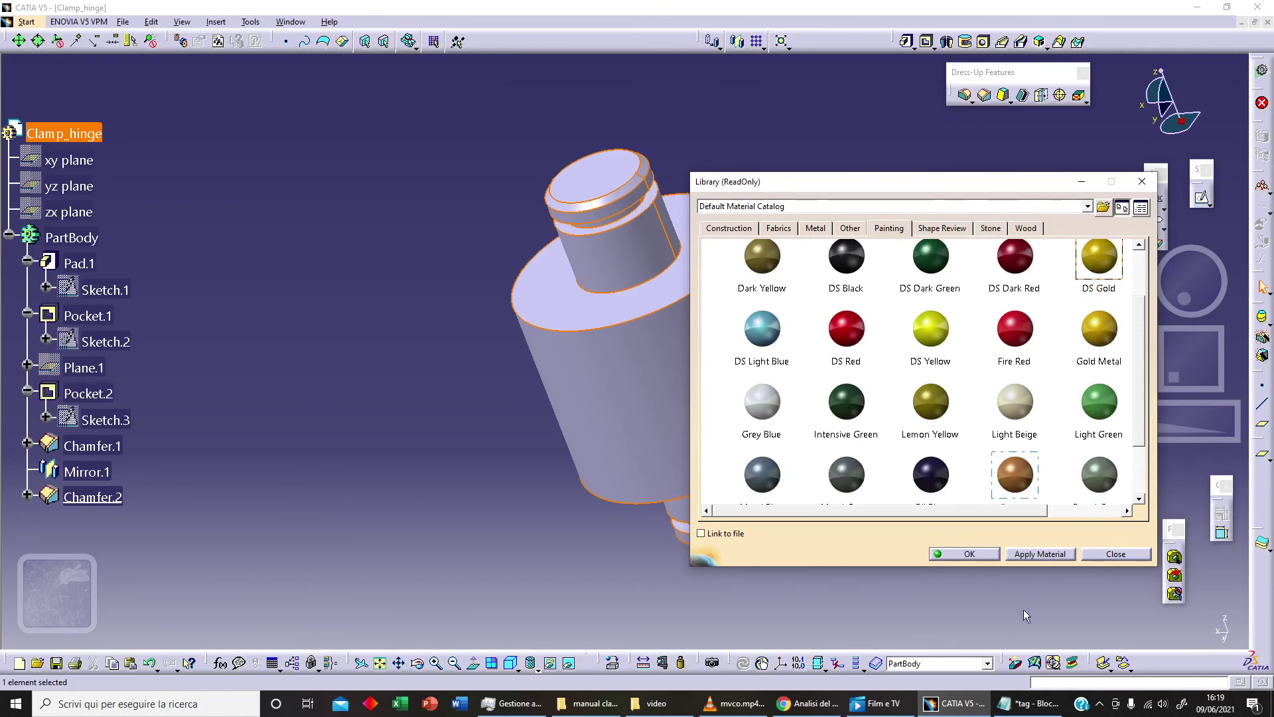
{"action": "left_click", "coordinate": [1036, 554]}
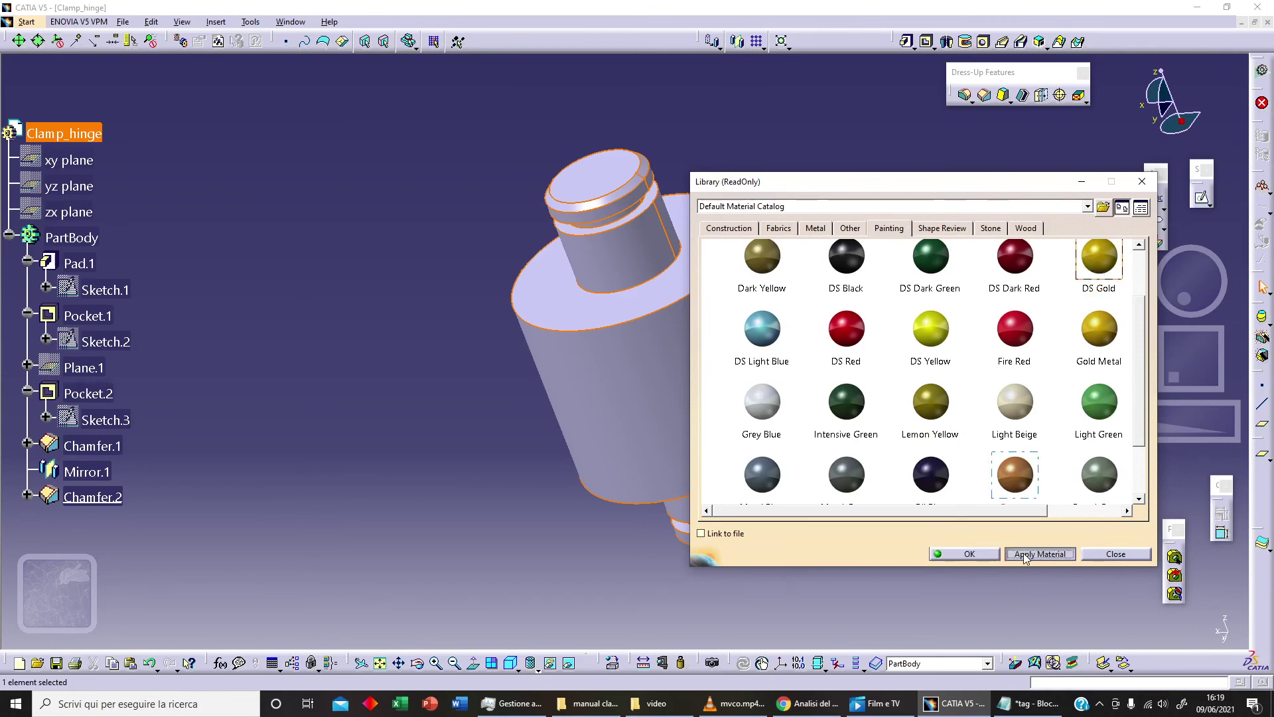
{"action": "left_click", "coordinate": [975, 556]}
{"action": "left_click", "coordinate": [503, 503]}
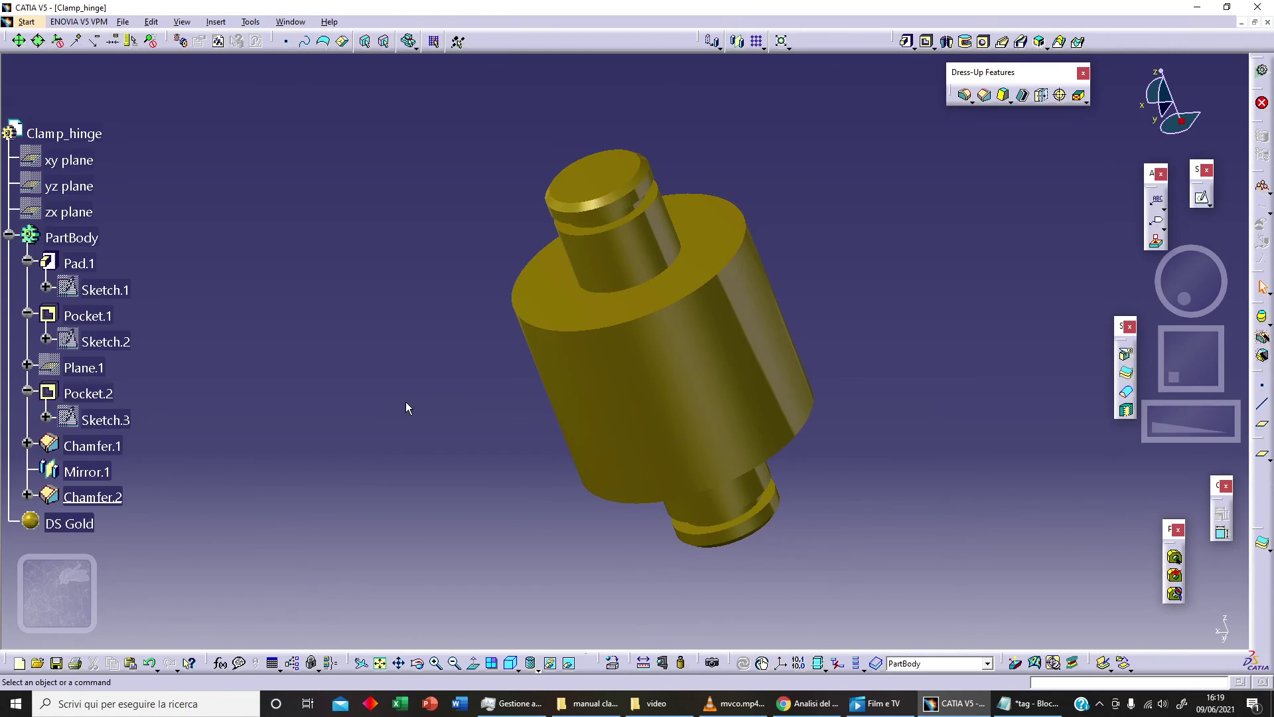
Save the part as Clamp_hinge in the 003Clamp_hinge folder, overwriting the existing file, and collapse the PartBody's feature list.
{"action": "left_click", "coordinate": [123, 21]}
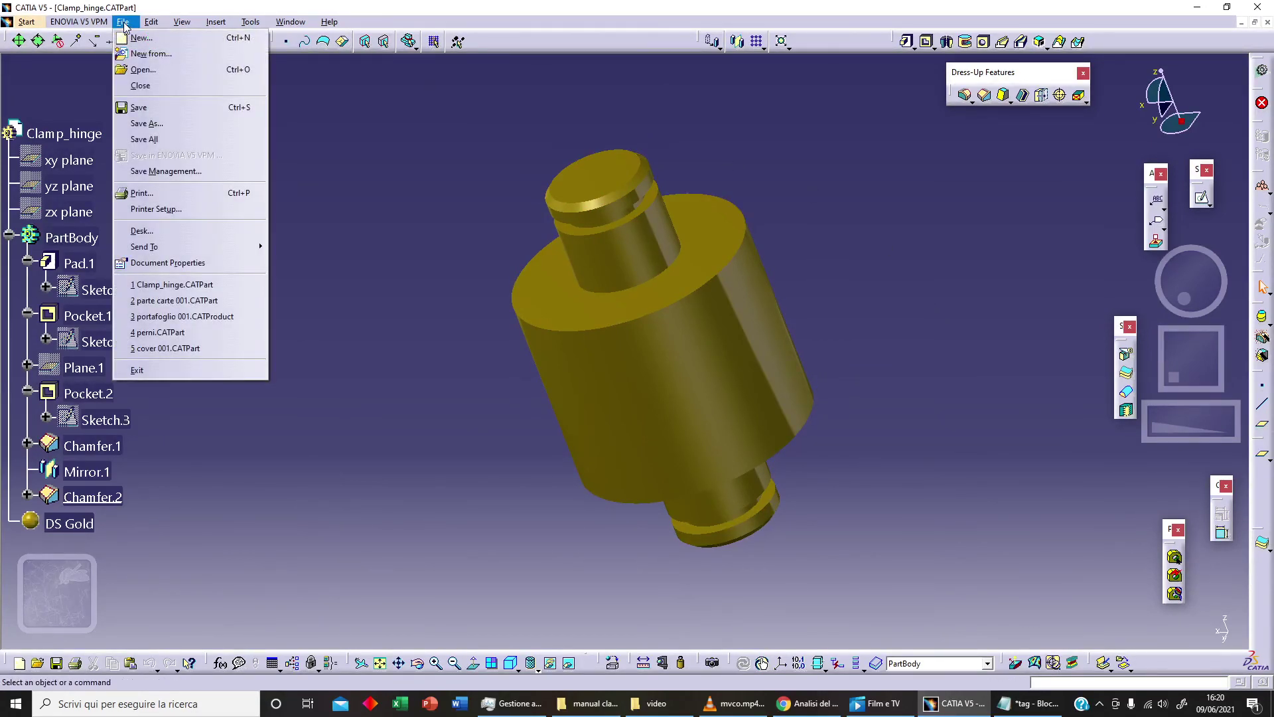
{"action": "left_click", "coordinate": [159, 123]}
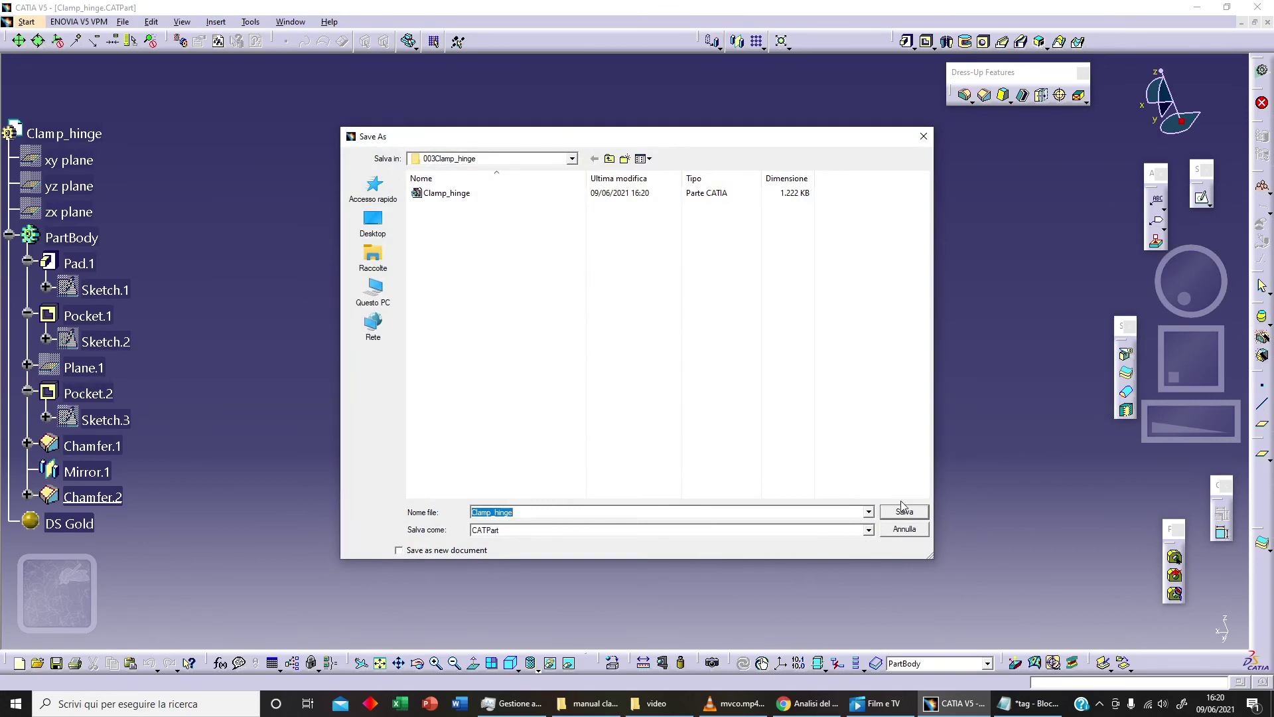
{"action": "left_click", "coordinate": [904, 511]}
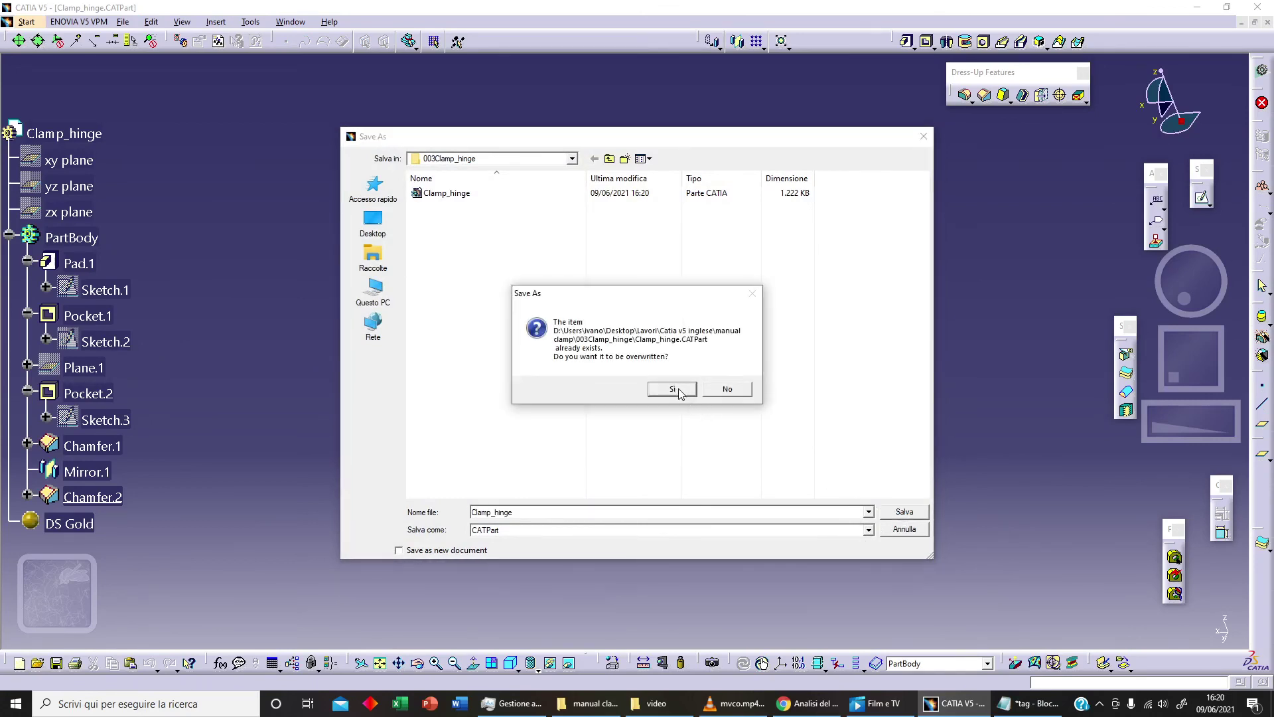
{"action": "left_click", "coordinate": [673, 389]}
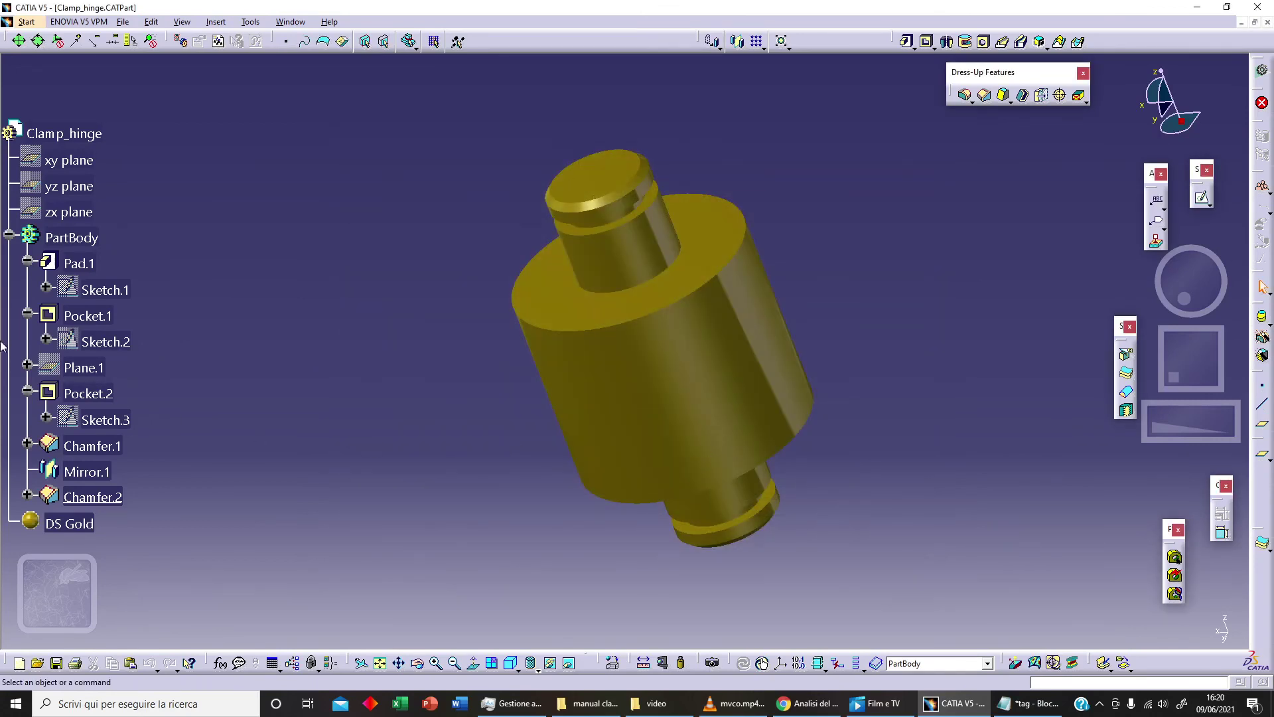
{"action": "left_click", "coordinate": [8, 235]}
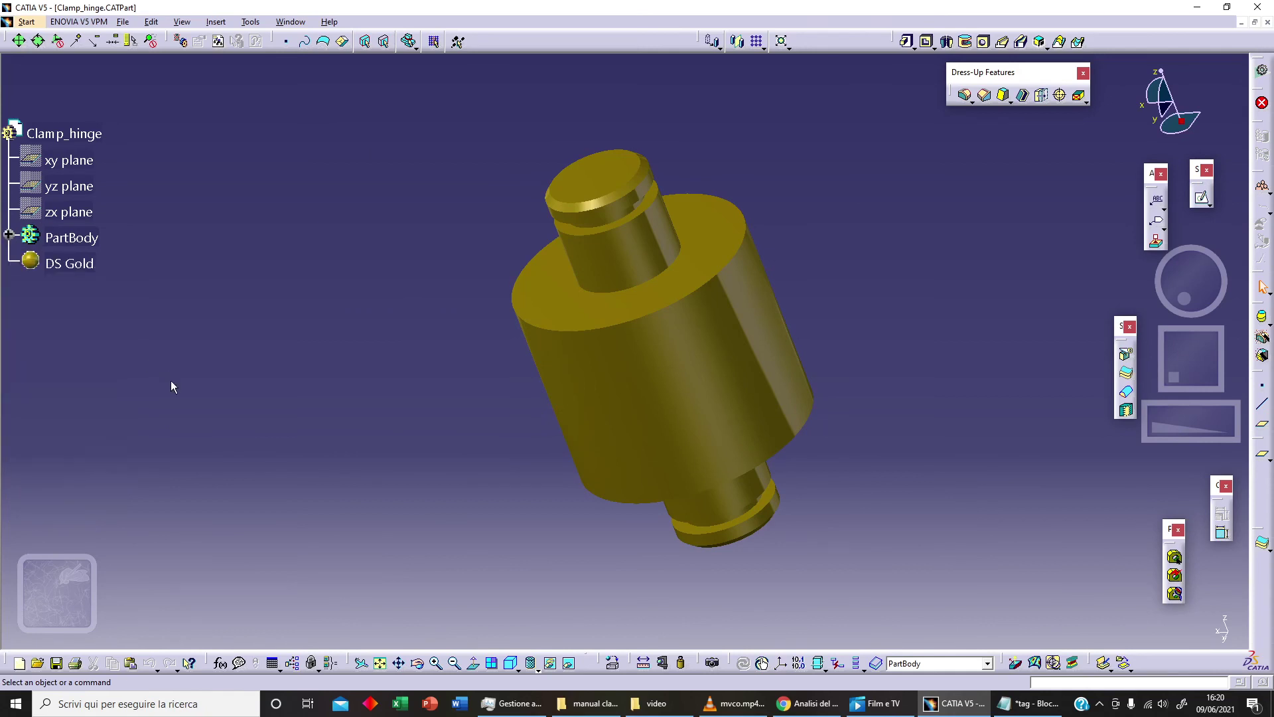